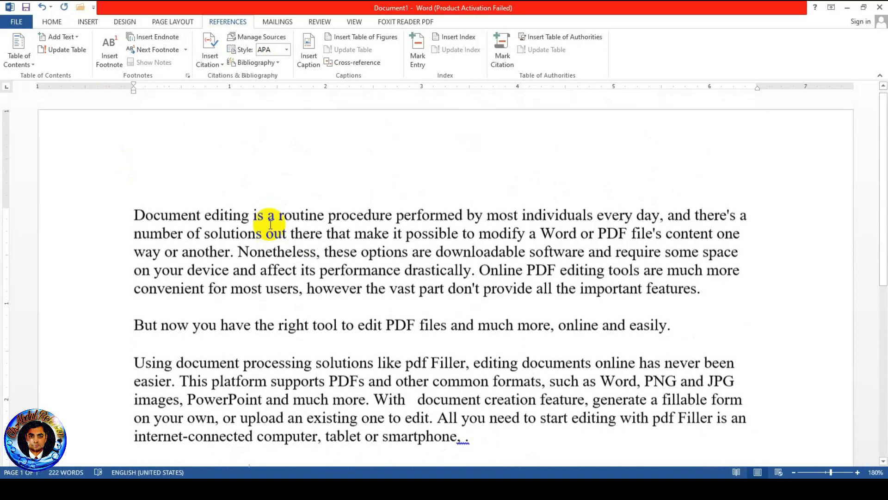
- Insert a footnote at the word "procedure" in the first line of the opening paragraph
scroll(411, 273, down, 2)
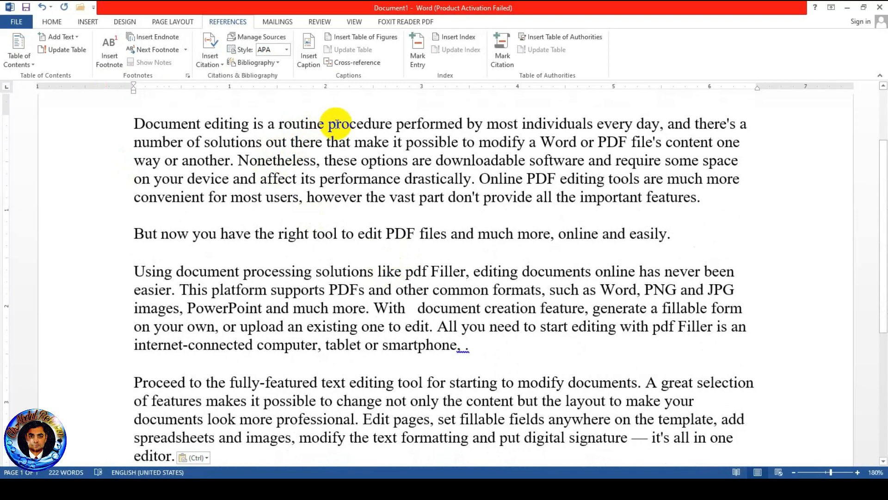
scroll(343, 151, down, 4)
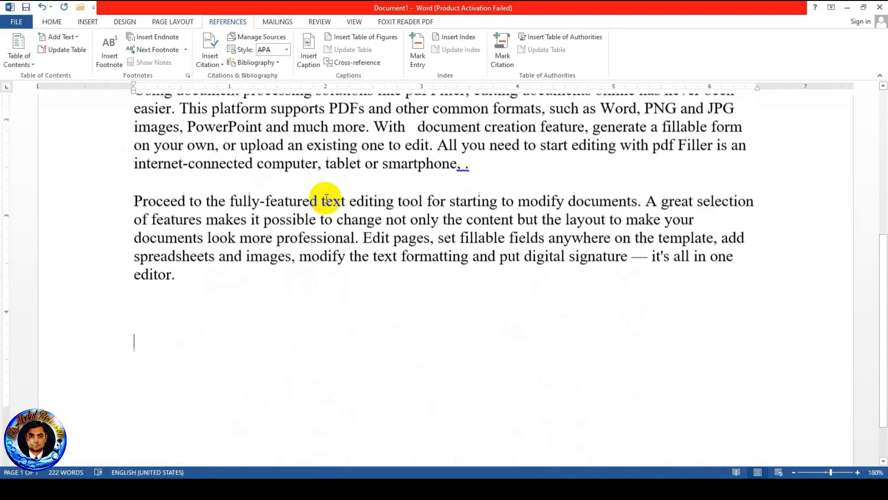
scroll(166, 306, down, 1)
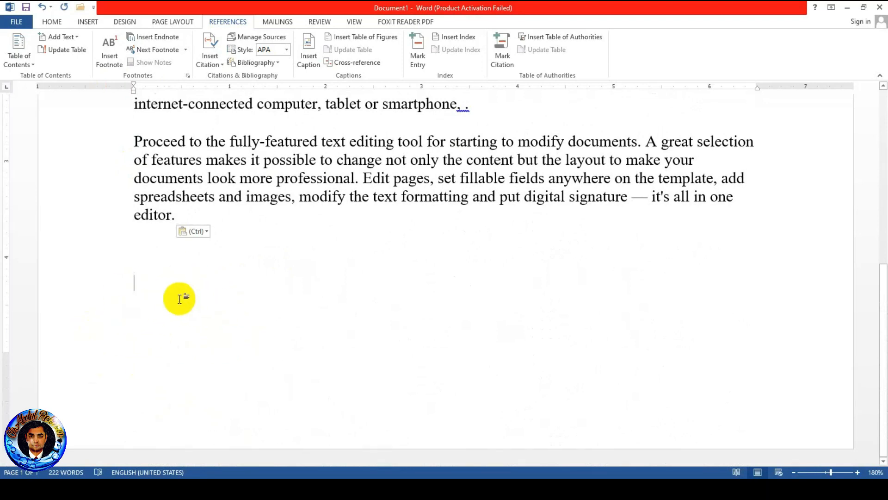
scroll(180, 289, up, 6)
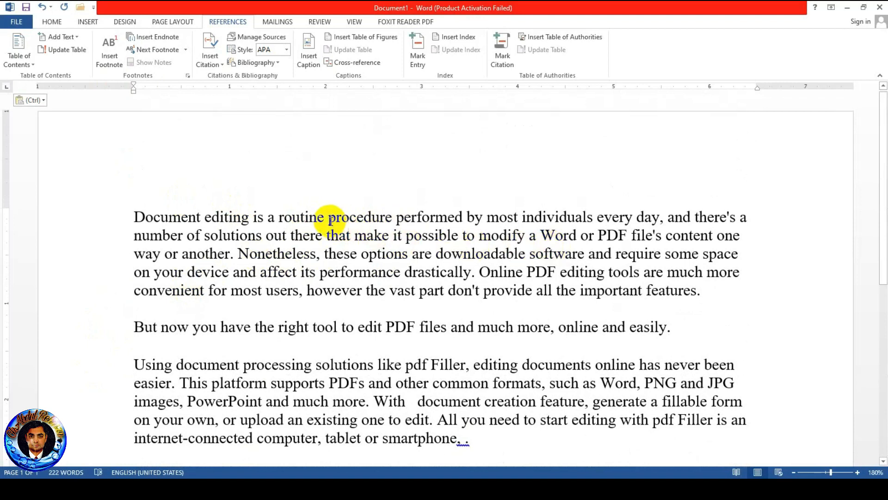
drag(329, 219, 393, 223)
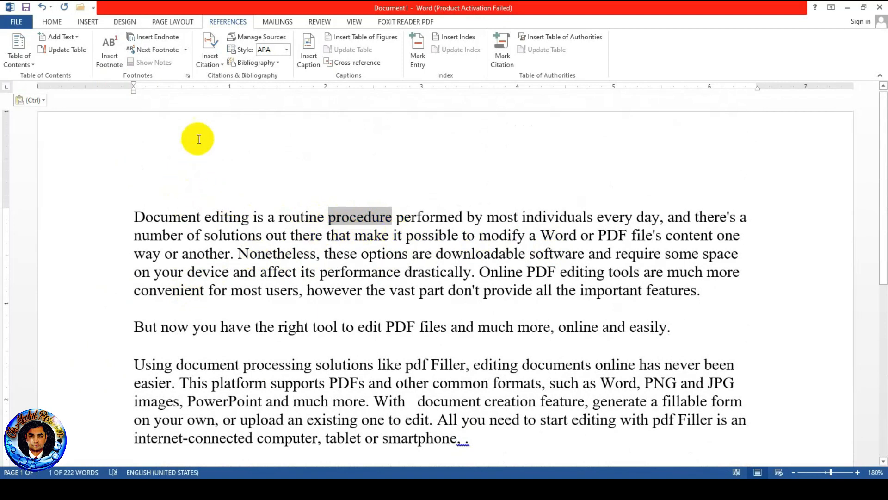
drag(882, 168, 885, 294)
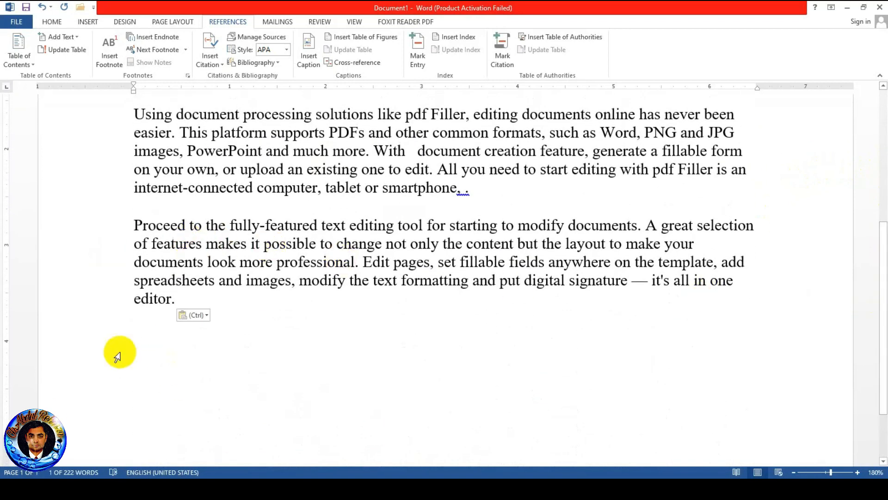
drag(886, 284, 872, 147)
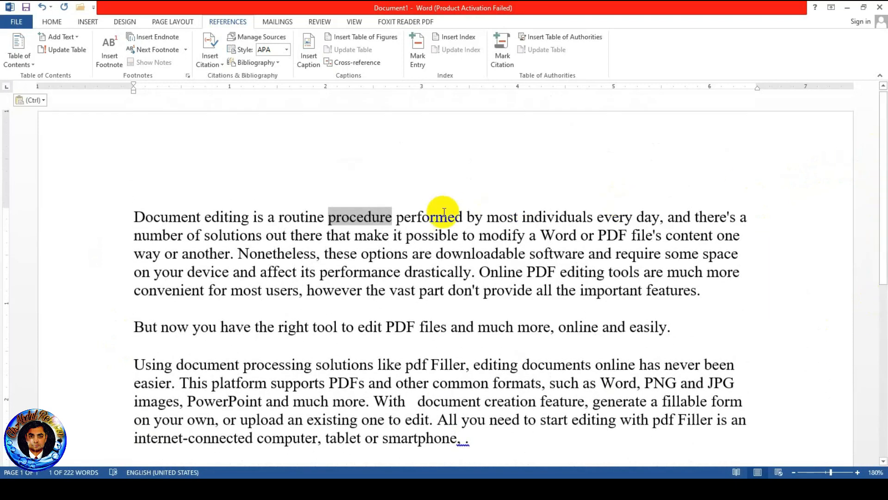
click(115, 53)
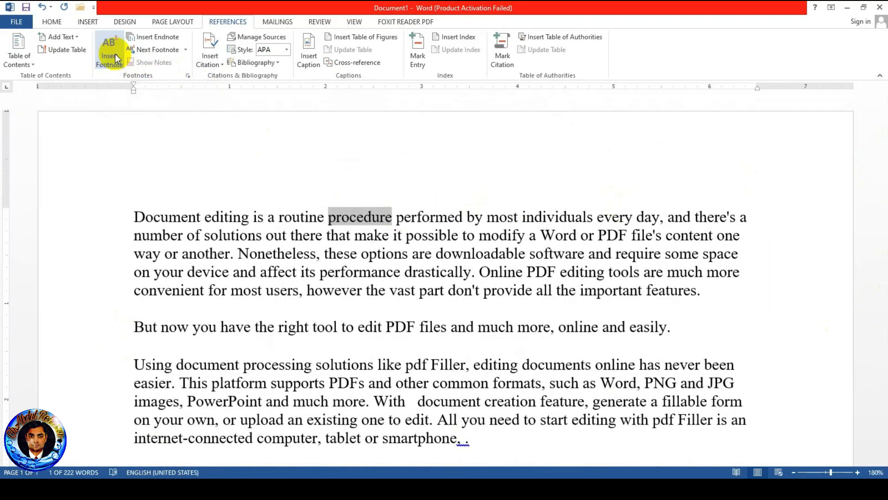
drag(879, 248, 883, 120)
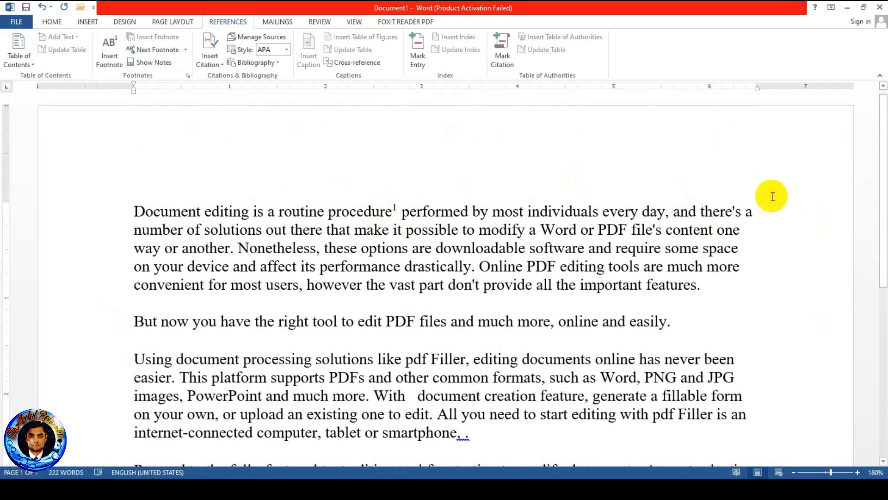
drag(882, 174, 882, 337)
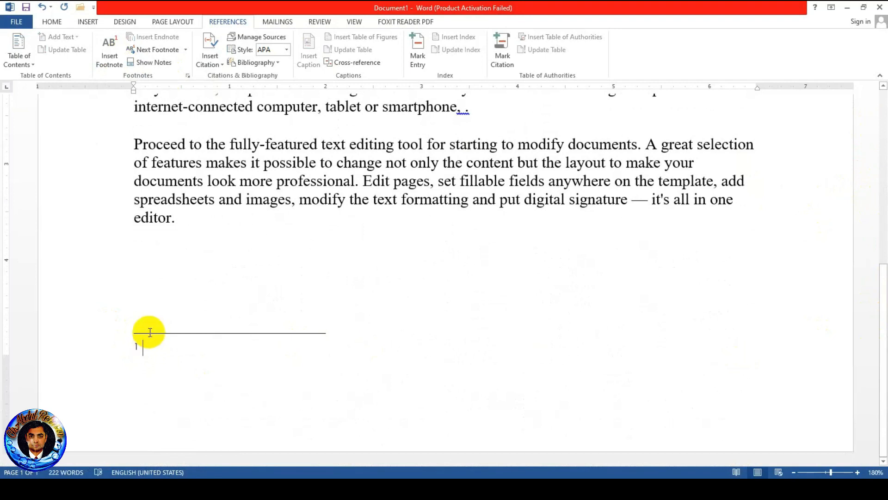
- Enter "Official way of doing something" as the text of the footnote for "procedure"
text(Official way o)
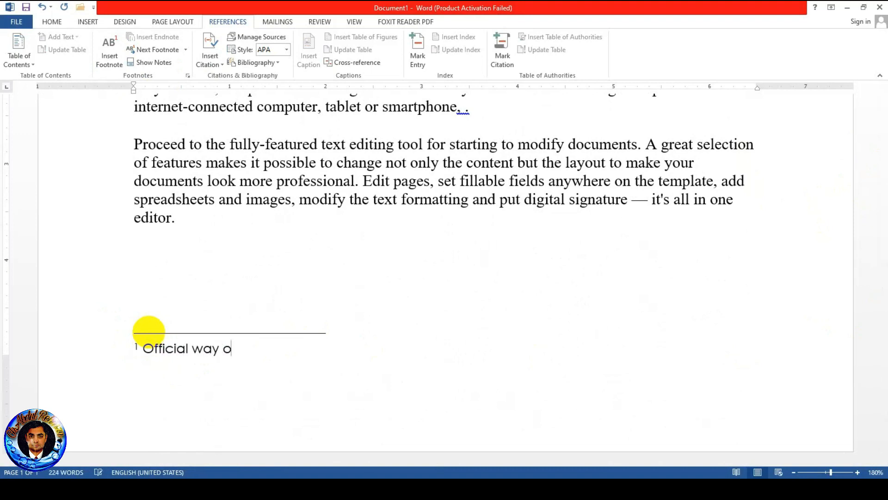
text(f doig ng)
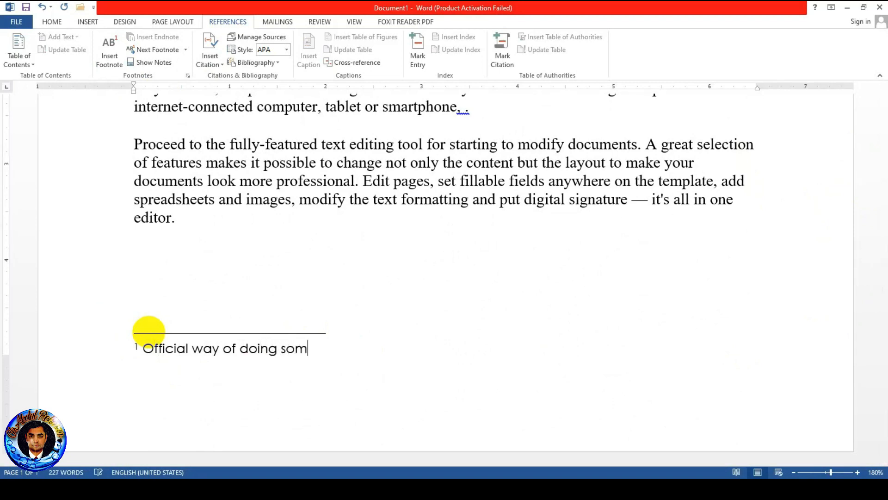
text(something)
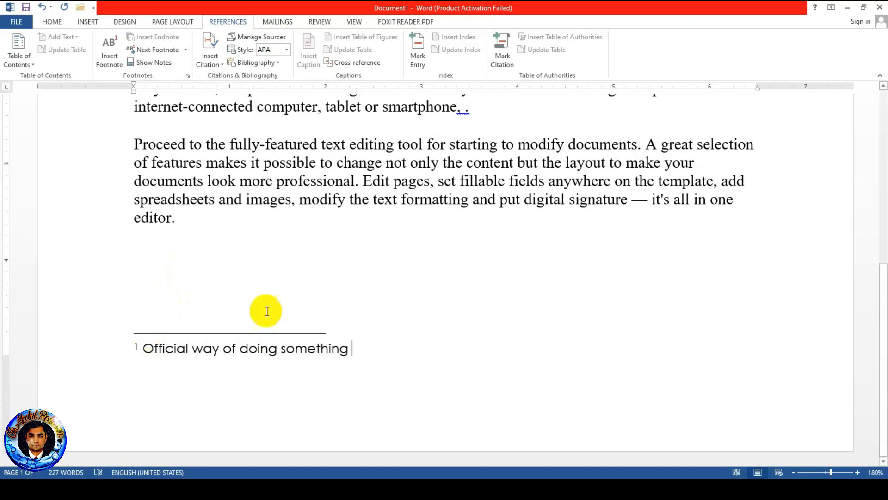
- Add a footnote to the word "individuals" in the first paragraph with the text "A single member of a class"
scroll(264, 307, up, 6)
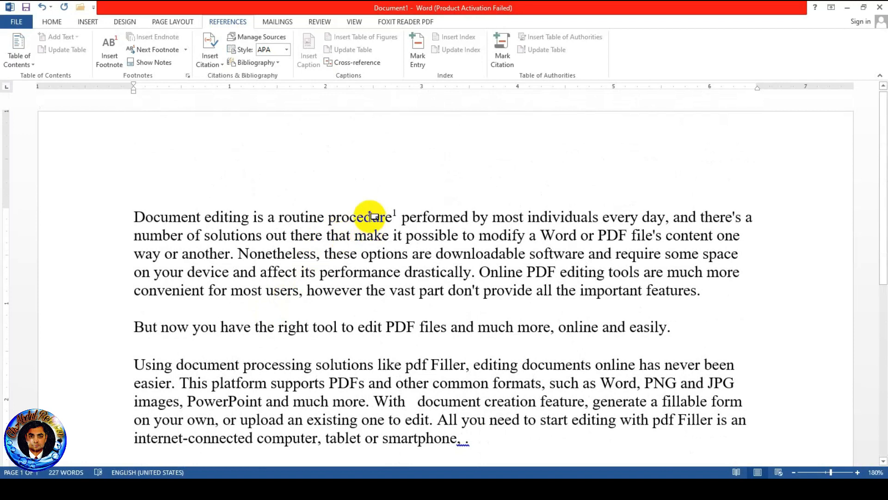
scroll(311, 303, down, 6)
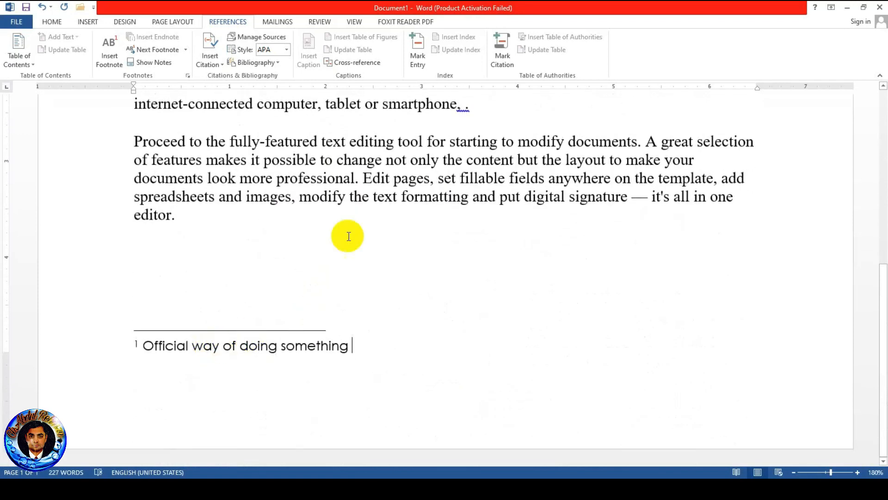
scroll(348, 236, up, 6)
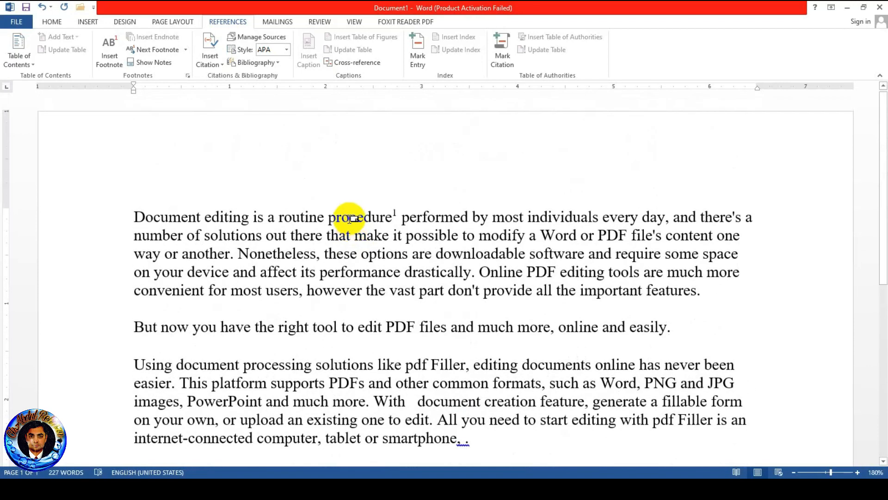
mouse_move(350, 219)
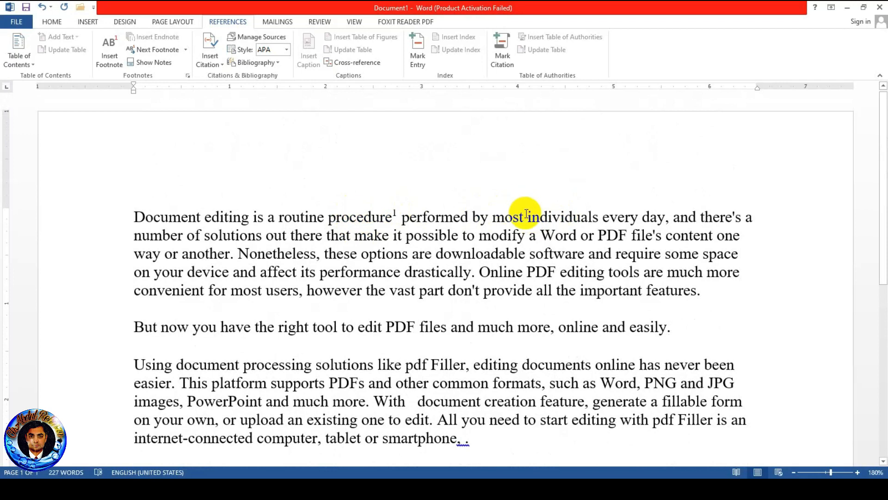
drag(527, 215, 599, 211)
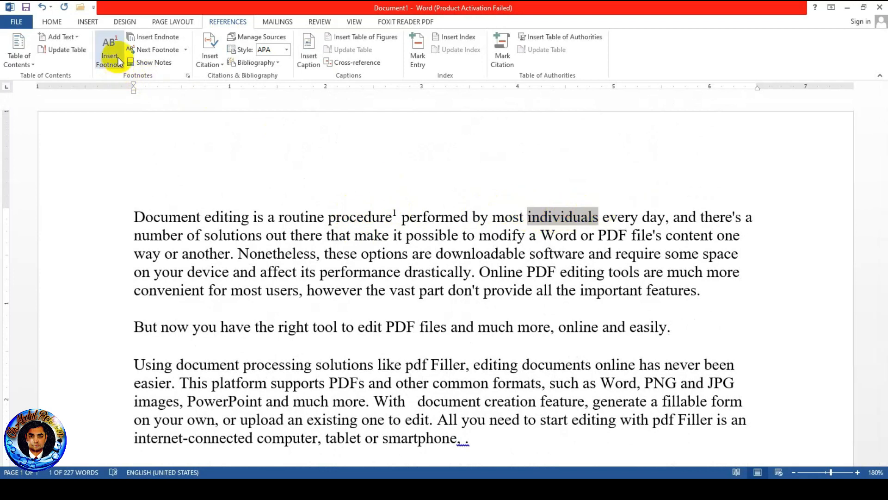
click(118, 55)
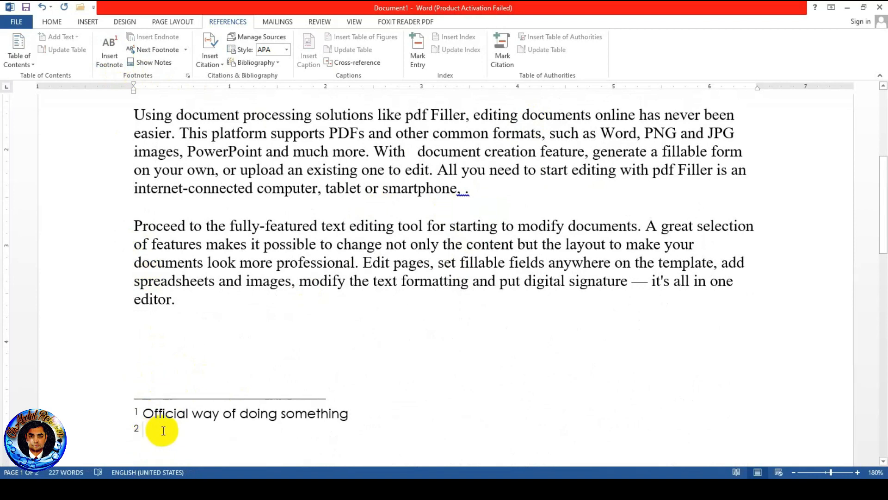
text(A)
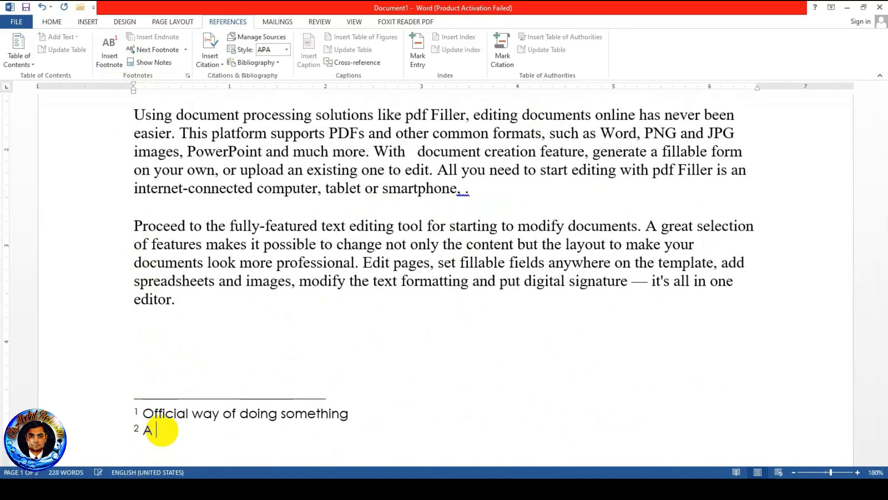
text( single mem)
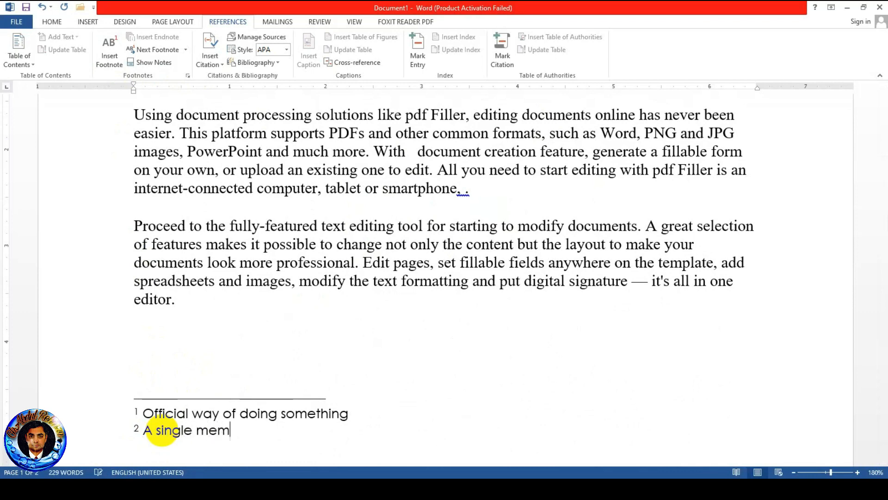
text(eber of a class)
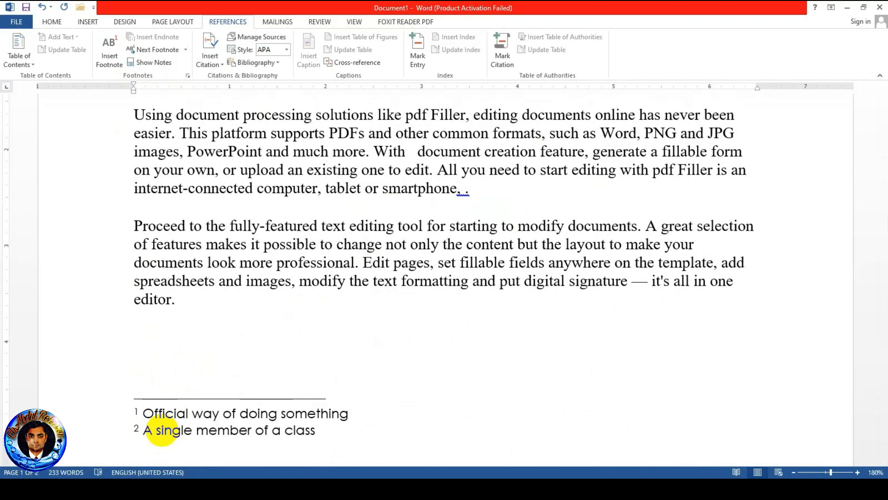
- Add a footnote to the word "solutions" in the first paragraph with the text "A means of solving a problem"
drag(883, 203, 882, 144)
mouse_move(592, 169)
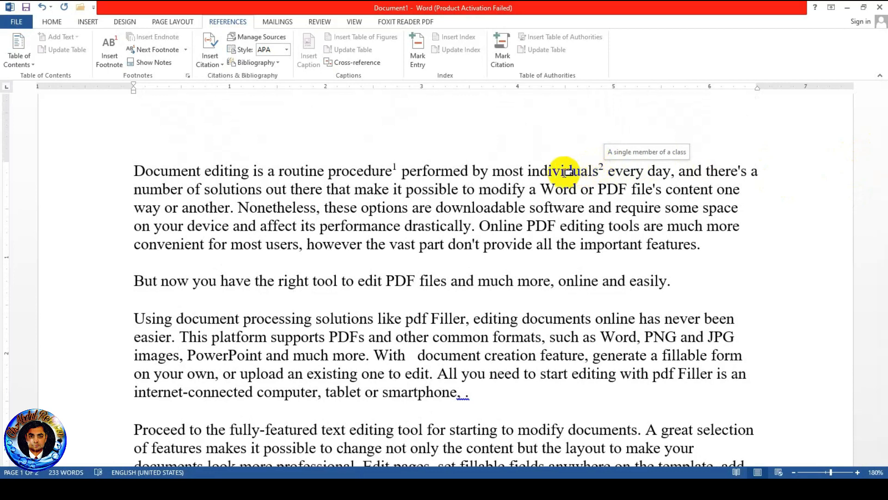
key(ctrl+g)
key(Escape)
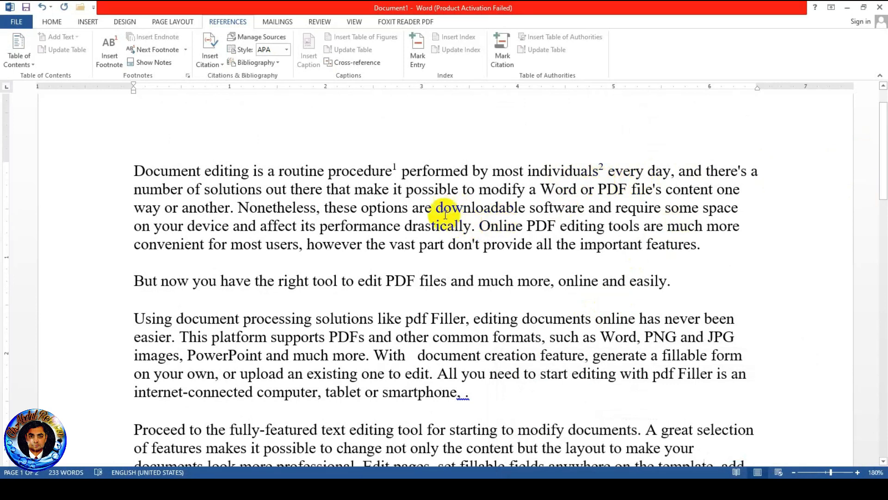
drag(204, 189, 260, 189)
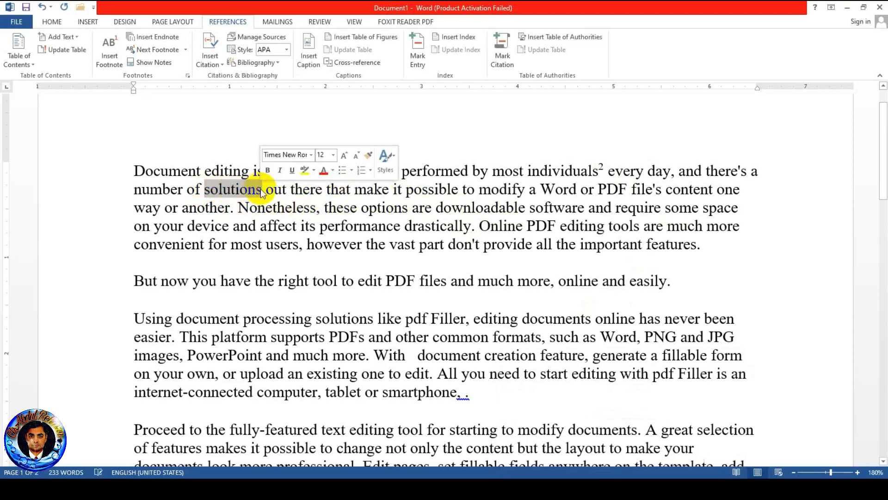
click(114, 48)
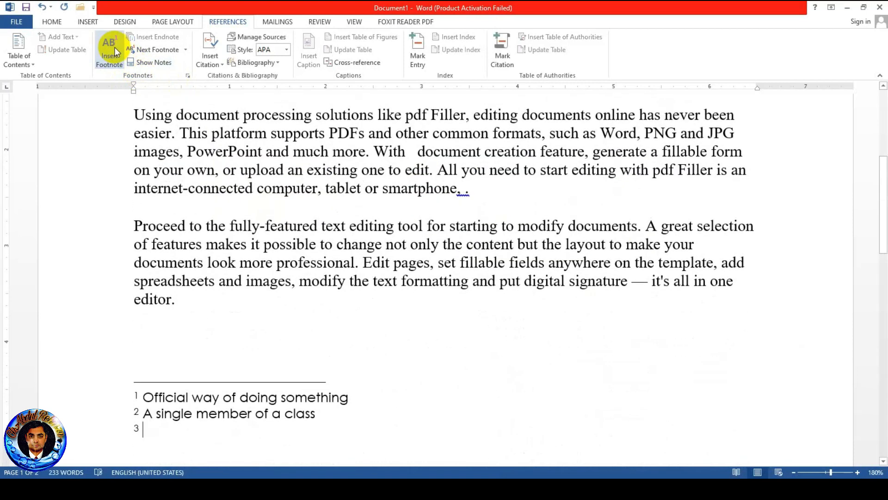
text(A means of s)
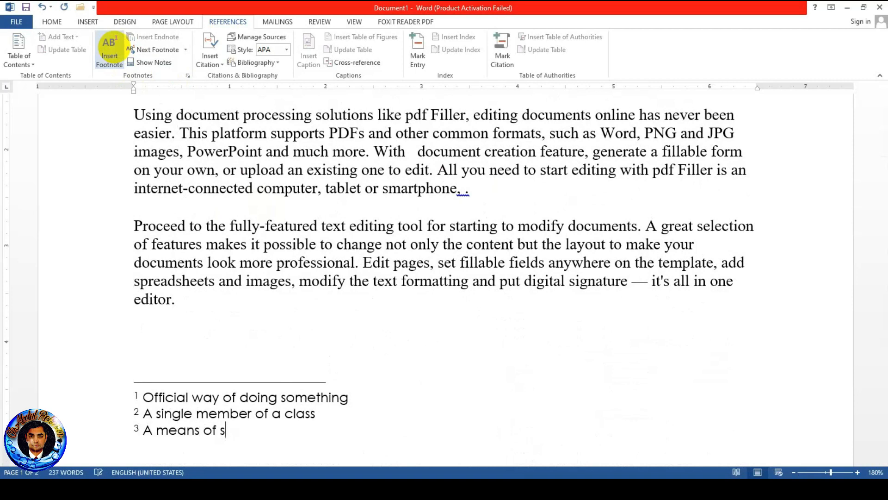
text(olving a problem)
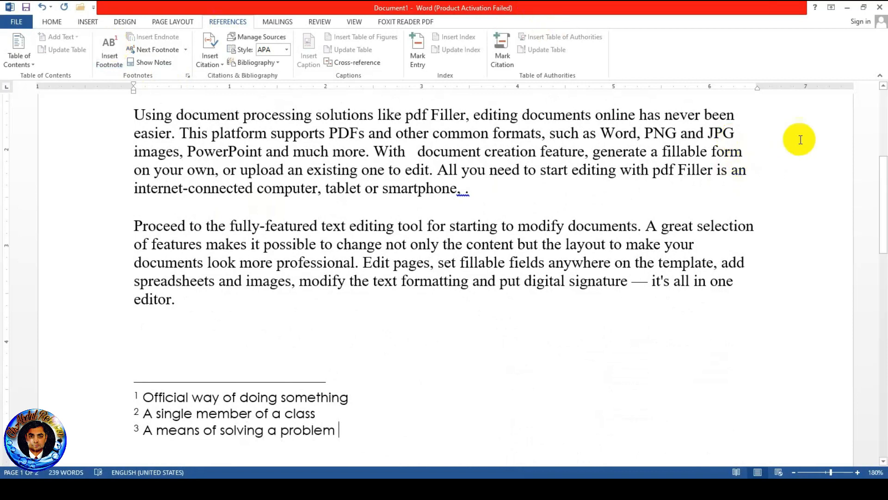
- Add a footnote to "PDF" in "Online PDF editing tools" with the text "Portable document format"
drag(883, 180, 883, 131)
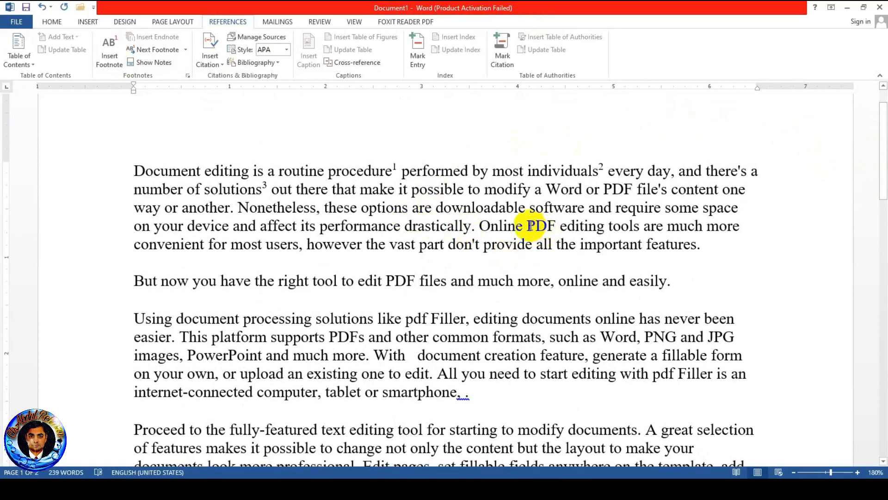
double_click(539, 226)
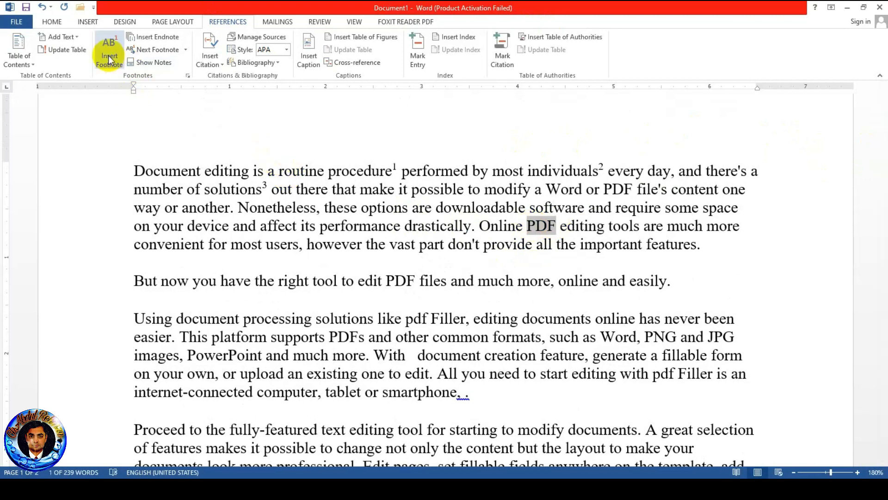
click(109, 58)
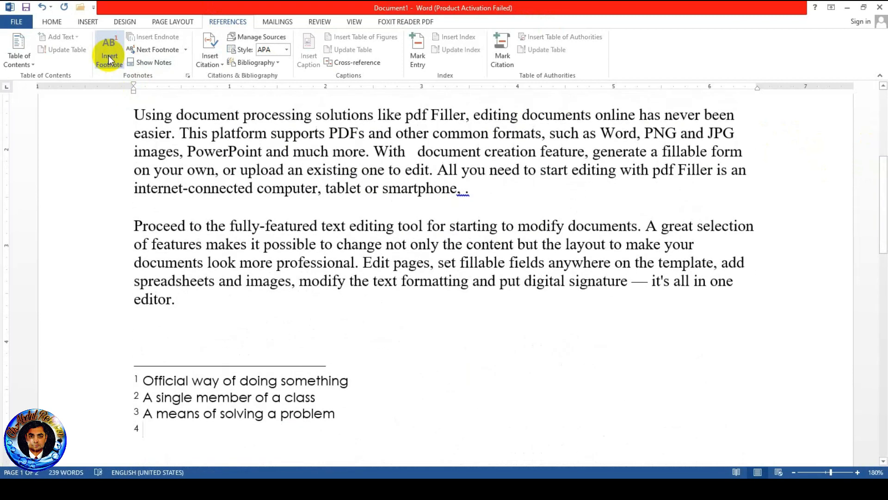
text(Porta)
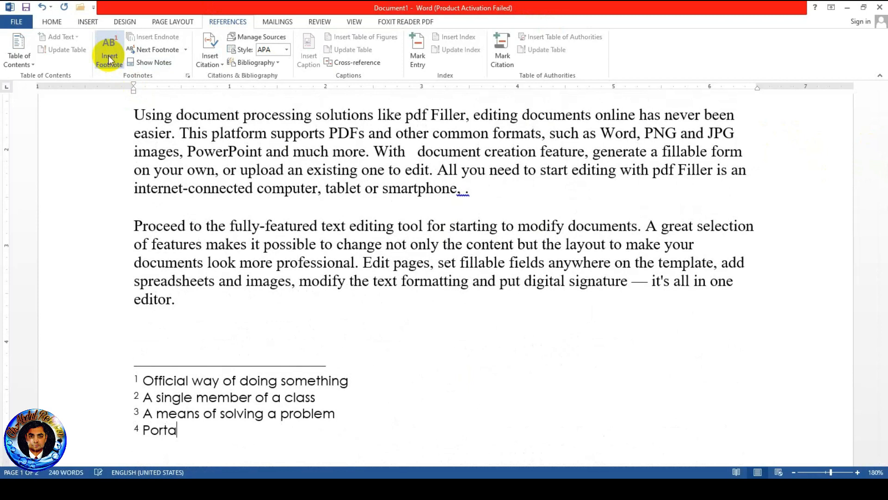
text(able document format)
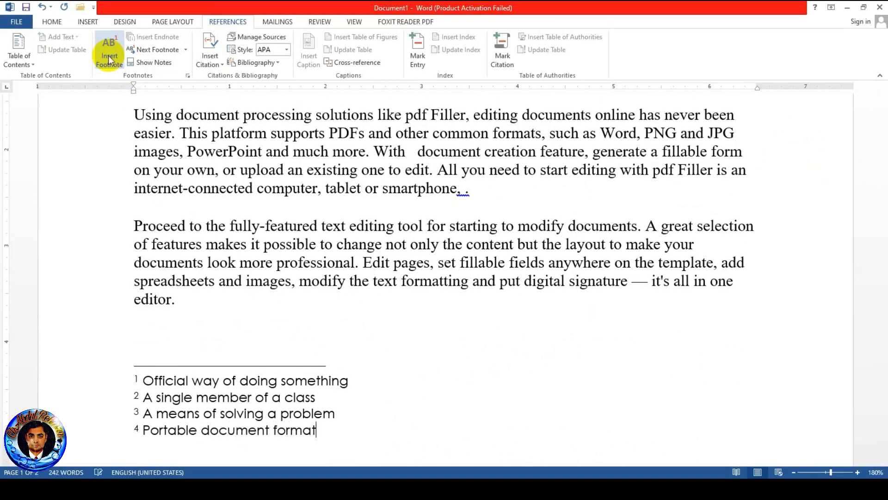
drag(878, 232, 875, 173)
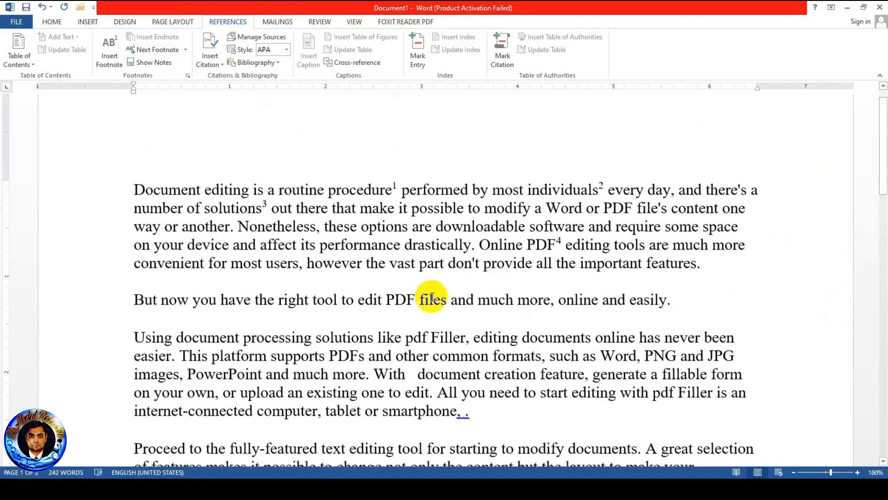
double_click(383, 304)
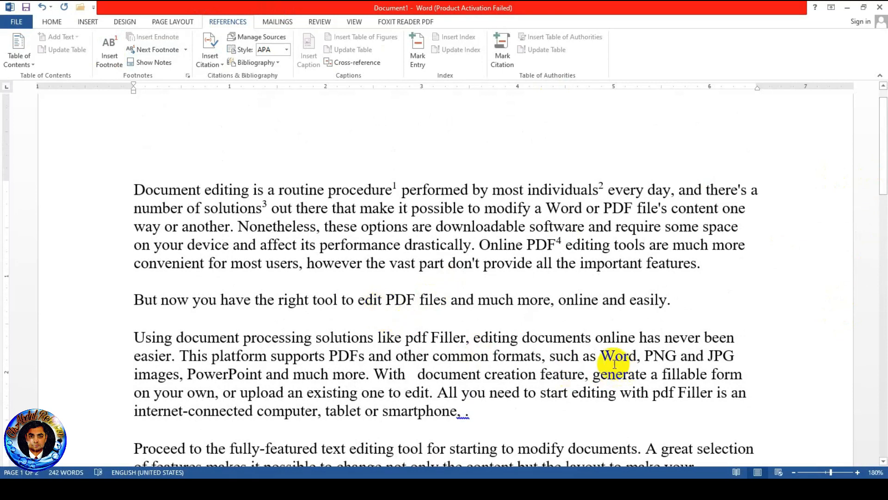
- Add a footnote to "platform" in the third paragraph explaining it as a raised level surface on which people or thing can stand
double_click(351, 299)
click(258, 345)
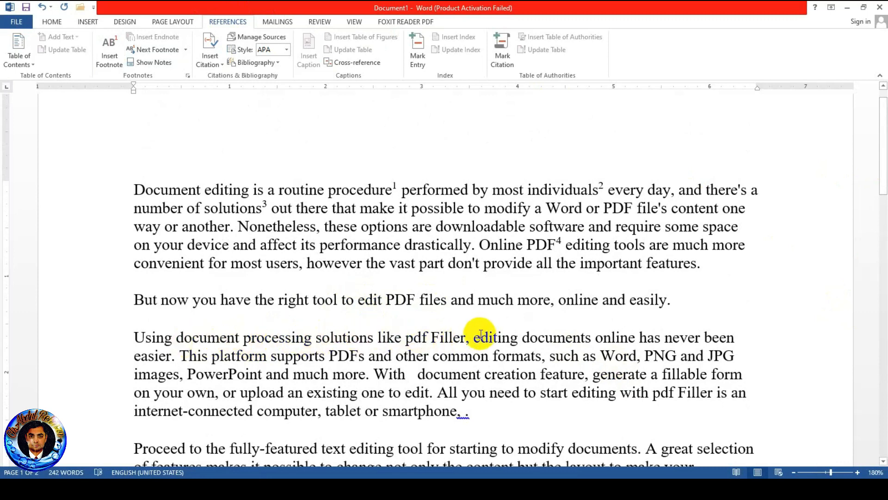
drag(211, 355, 265, 355)
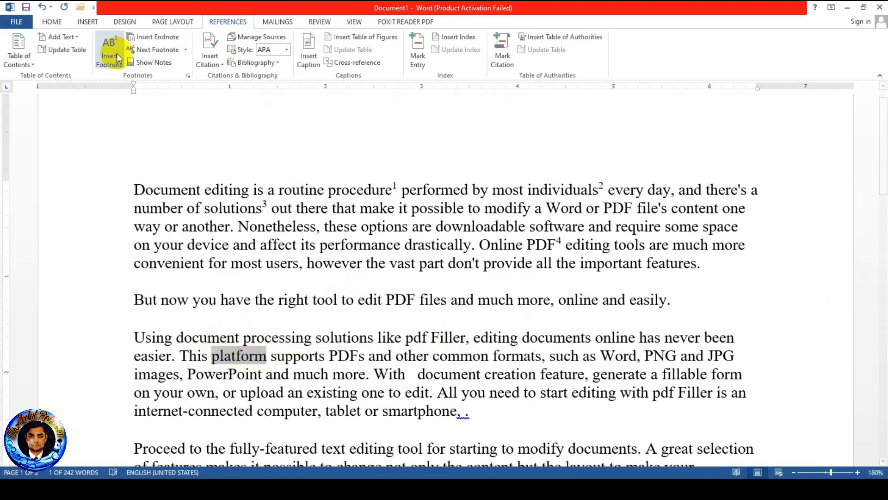
click(113, 52)
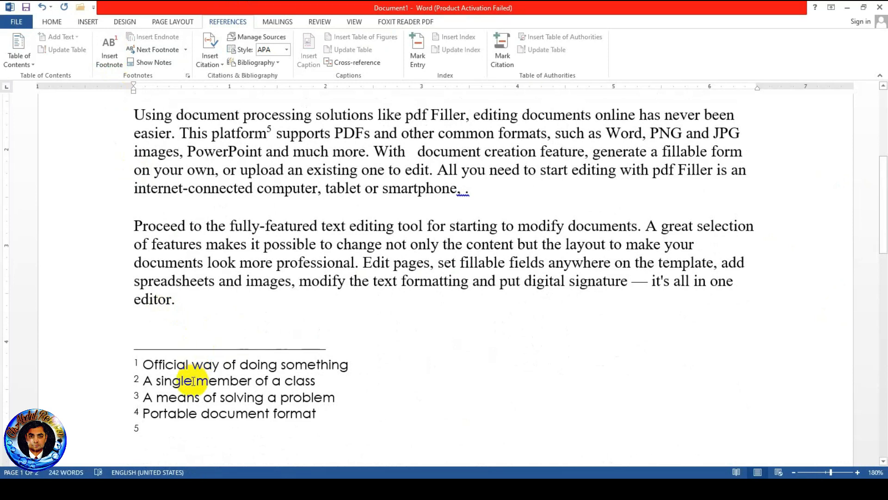
text(A)
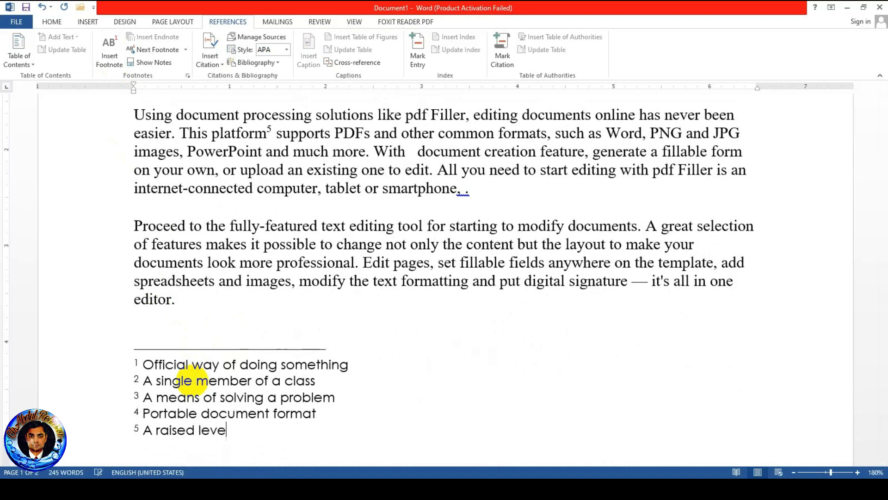
text(raised level surface o)
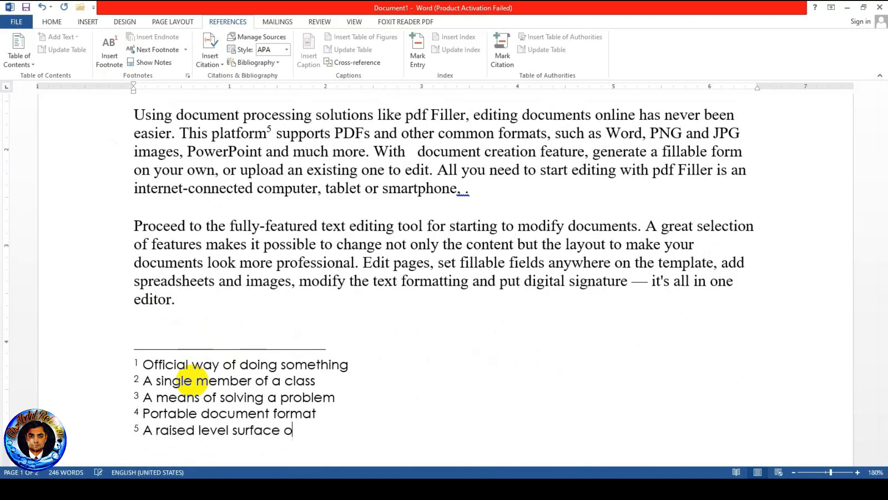
text(n which prople or thing can stand)
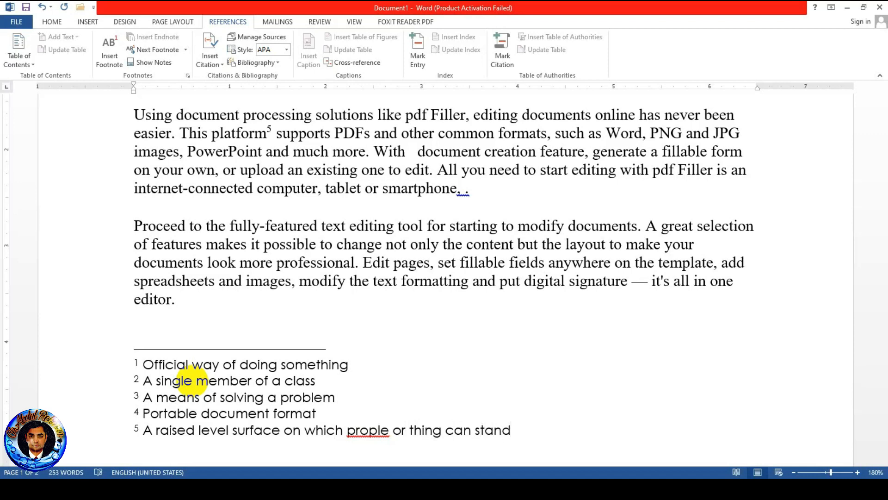
- Correct the misspelled word in the "platform" footnote to "people"
click(358, 430)
key(BackSpace)
text(e)
double_click(404, 442)
click(591, 419)
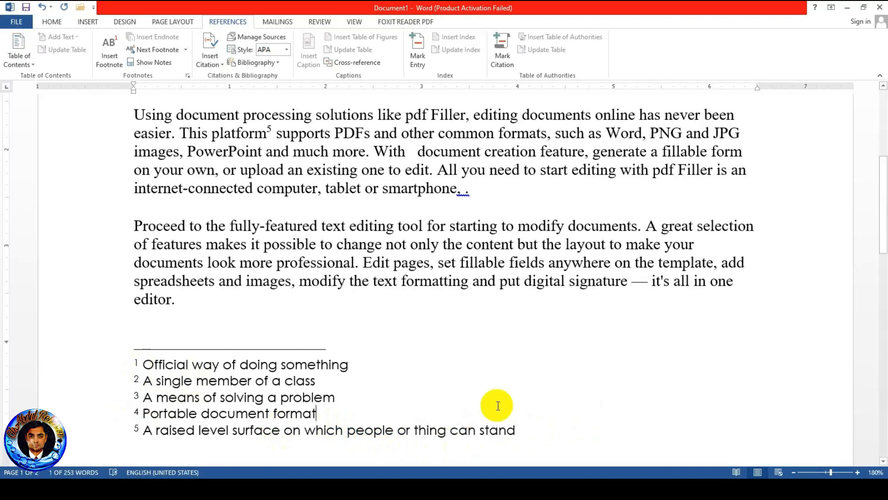
- Add a footnote to "features" at the end of the first paragraph with the correctly spelled text "Aspect of something"
scroll(401, 365, up, 5)
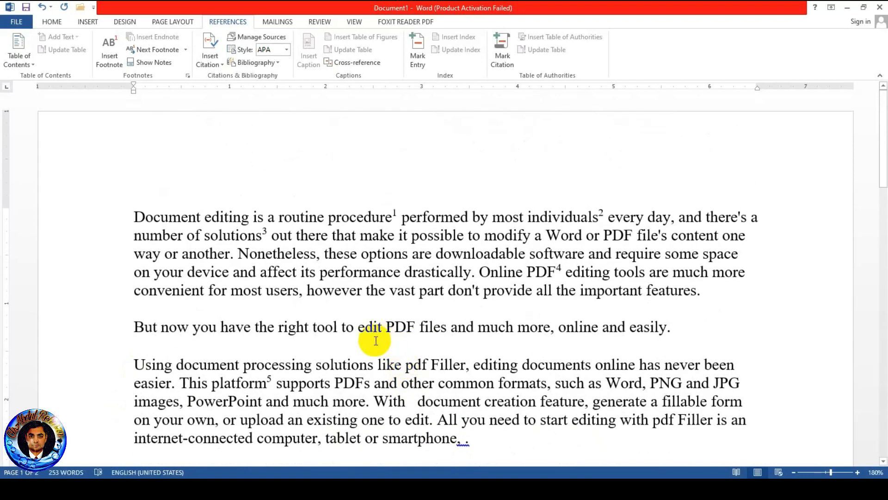
scroll(398, 315, down, 2)
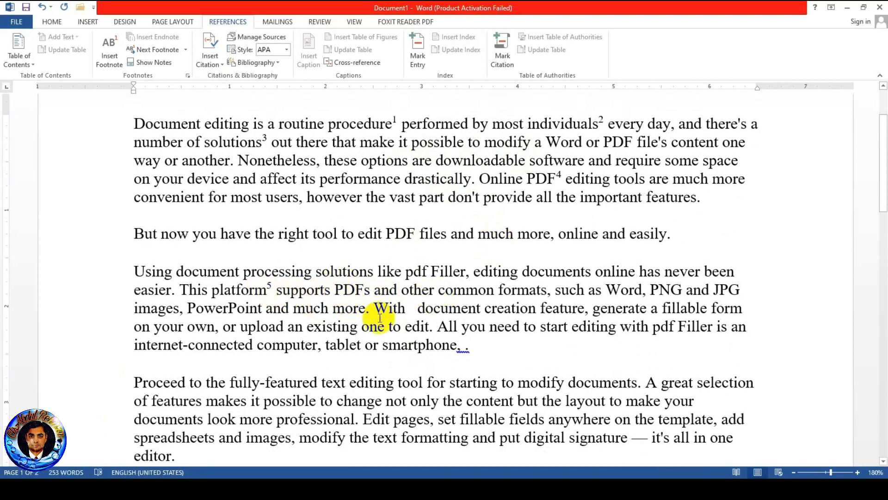
mouse_move(881, 158)
mouse_down()
mouse_move(882, 242)
mouse_move(878, 146)
mouse_up()
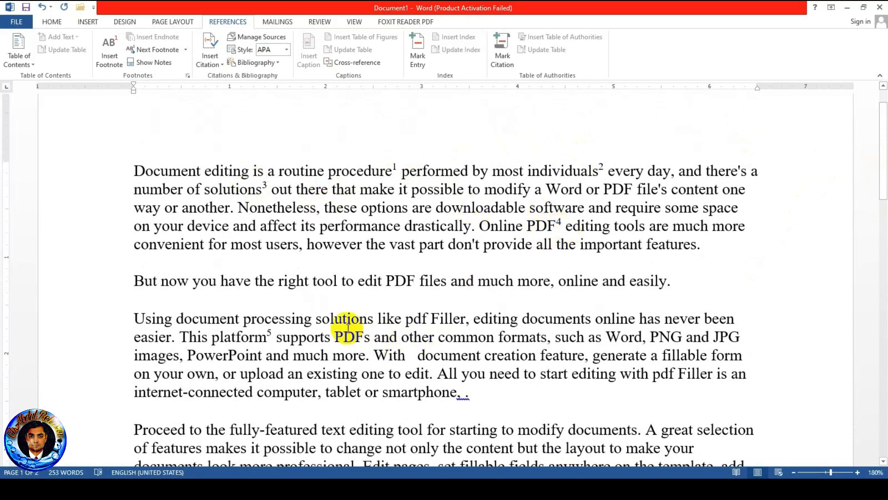
mouse_move(270, 337)
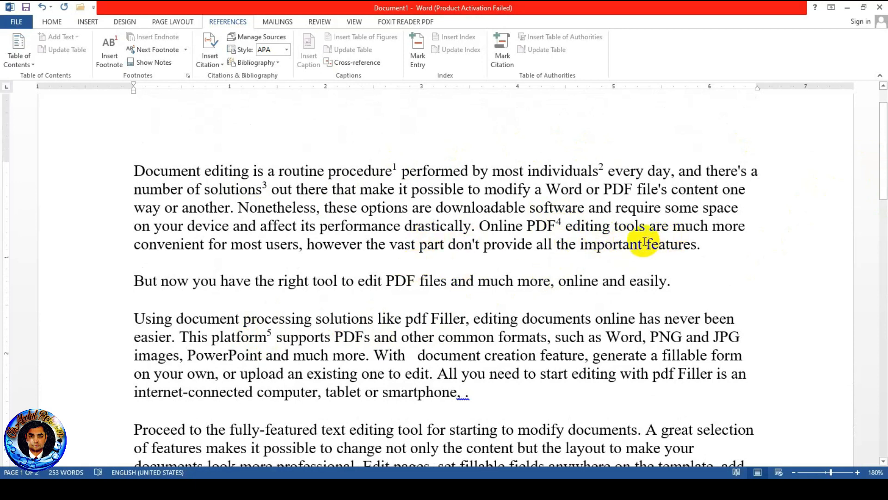
drag(648, 244, 690, 244)
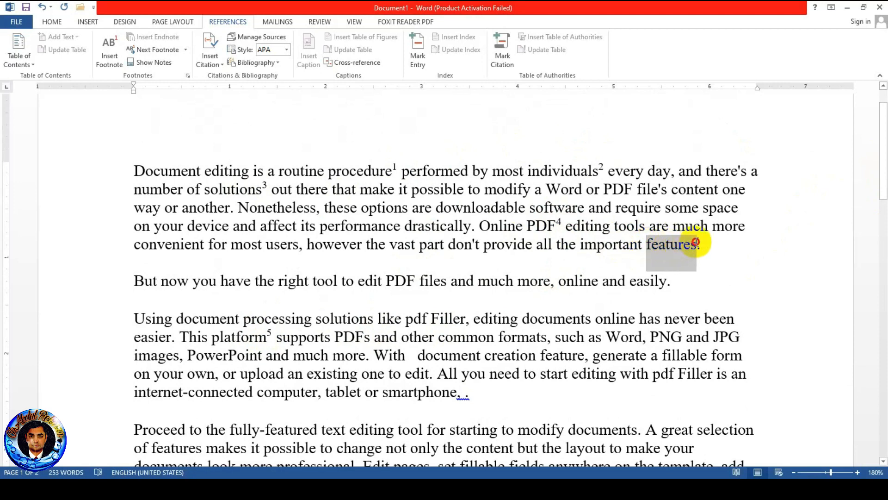
drag(695, 242, 697, 246)
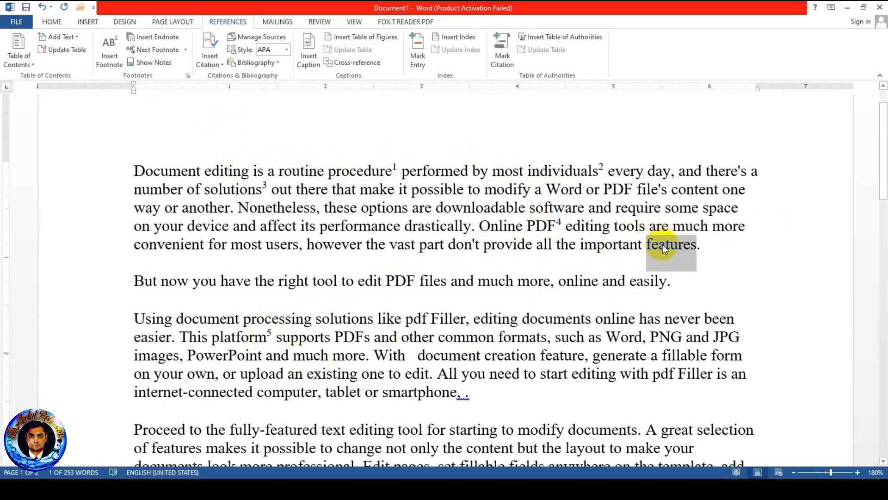
drag(665, 250, 258, 342)
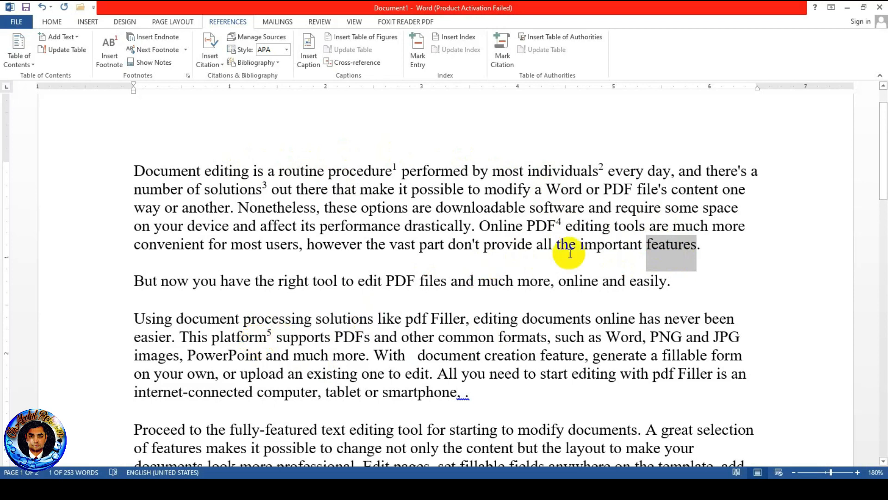
click(106, 60)
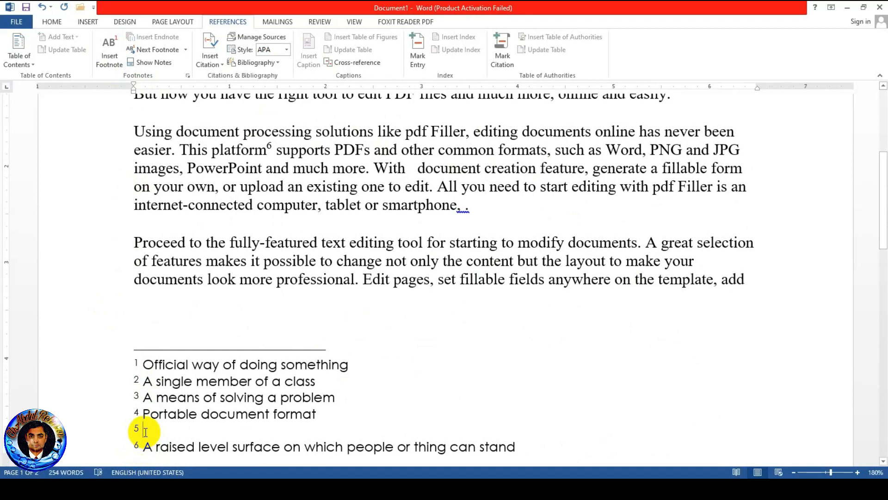
text(act of something)
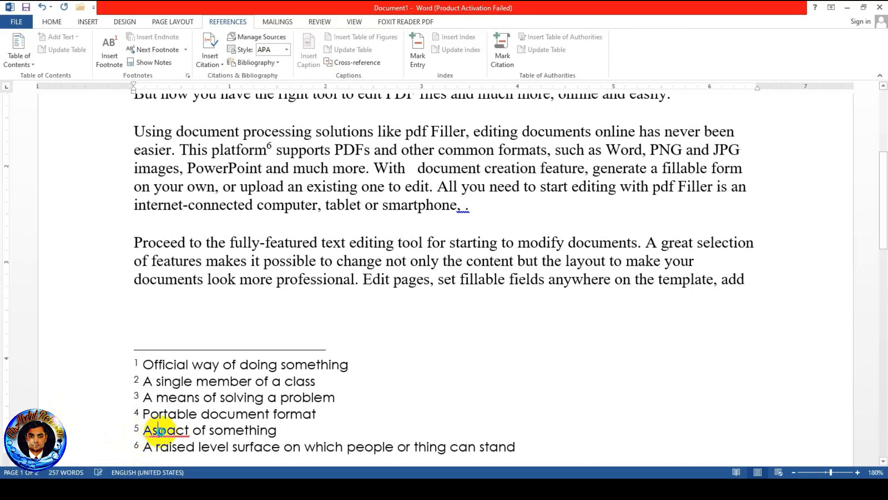
right_click(174, 421)
click(220, 321)
click(337, 413)
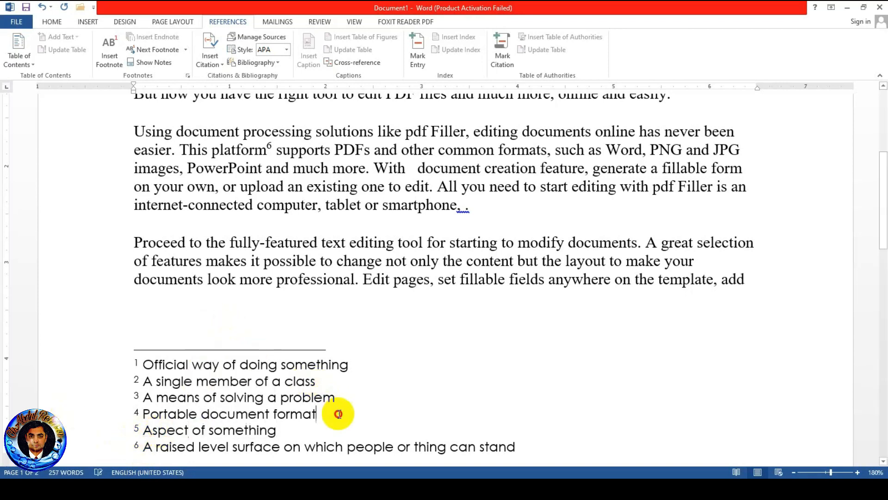
- Review the footnotes, and step through the footnote references one by one from the start of the document to "platform"
scroll(518, 308, up, 5)
scroll(561, 224, down, 2)
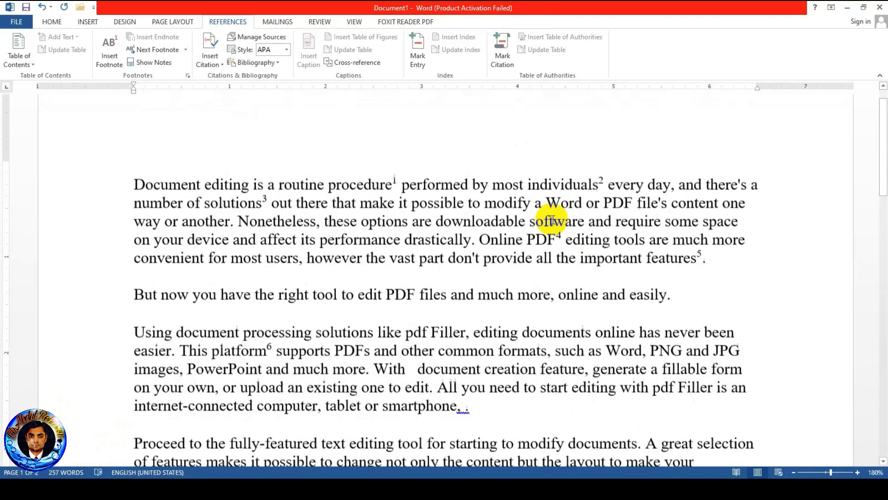
scroll(546, 212, down, 5)
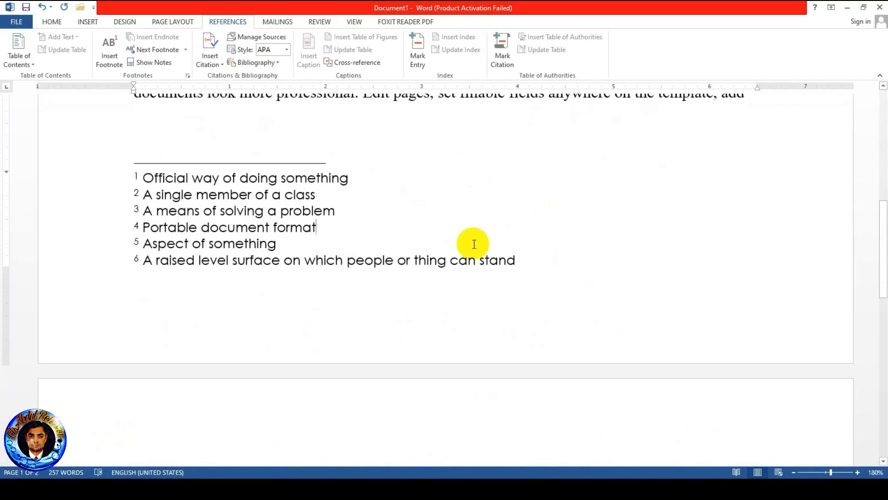
scroll(211, 272, up, 10)
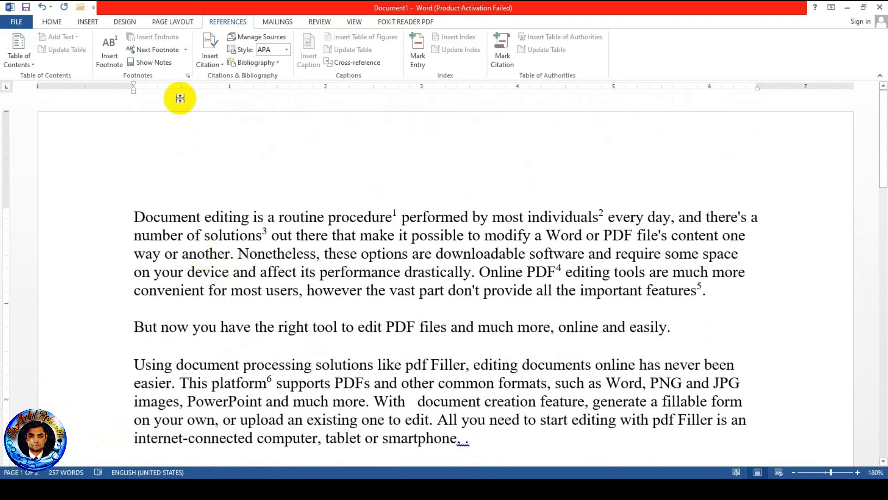
click(182, 207)
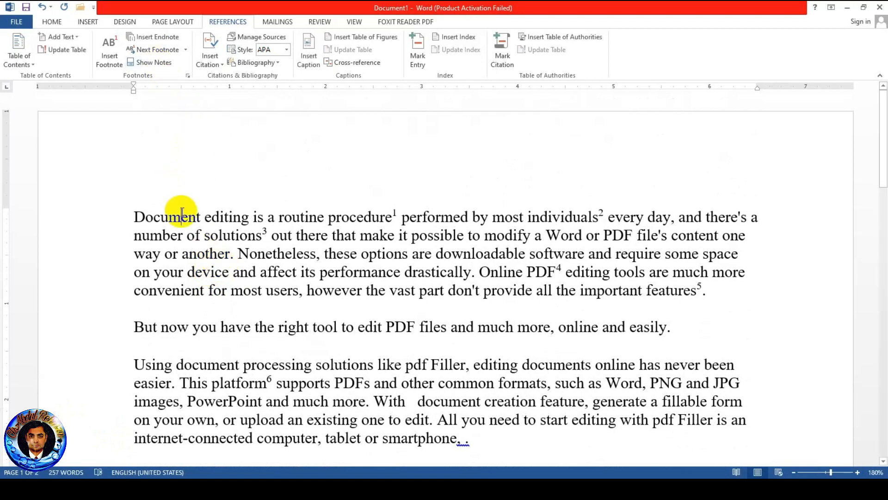
click(153, 55)
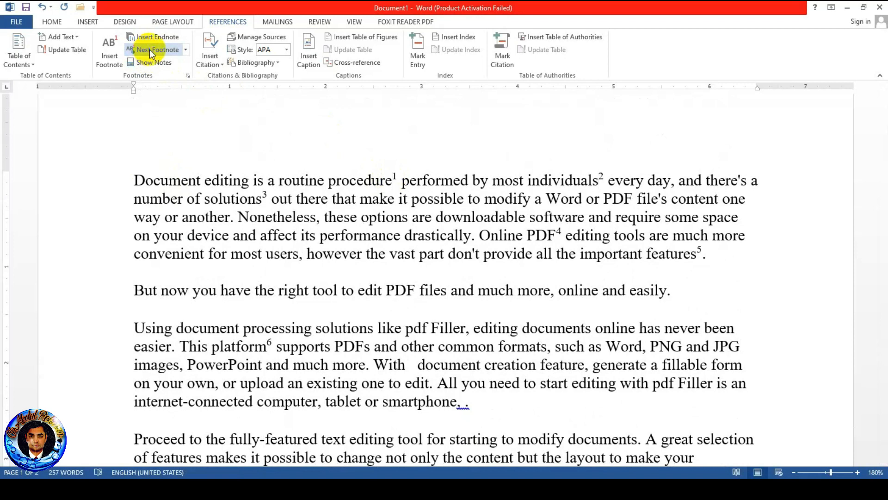
click(149, 49)
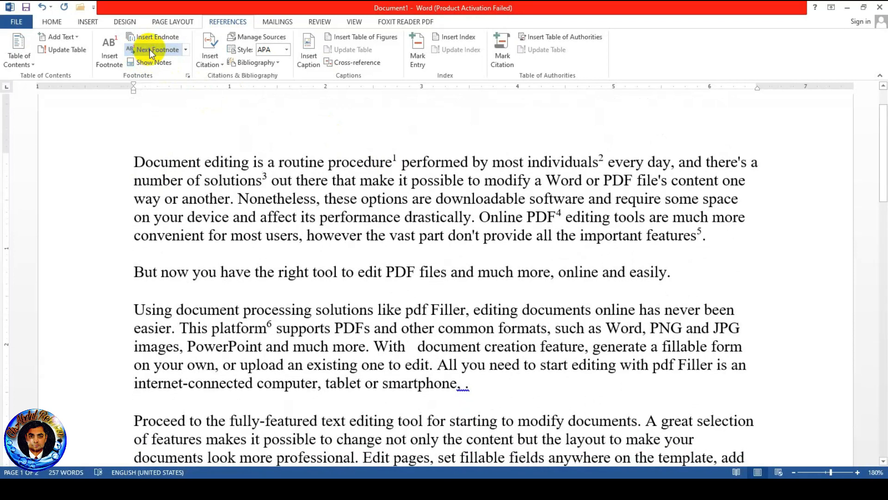
click(149, 49)
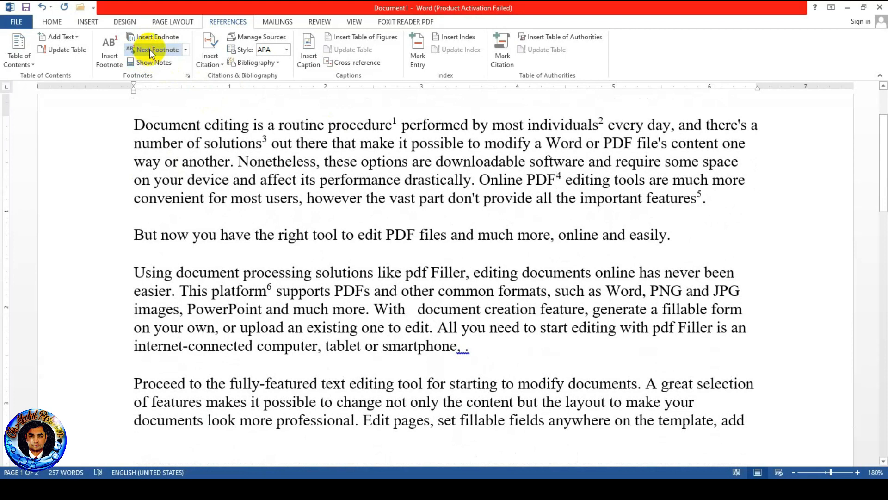
click(149, 49)
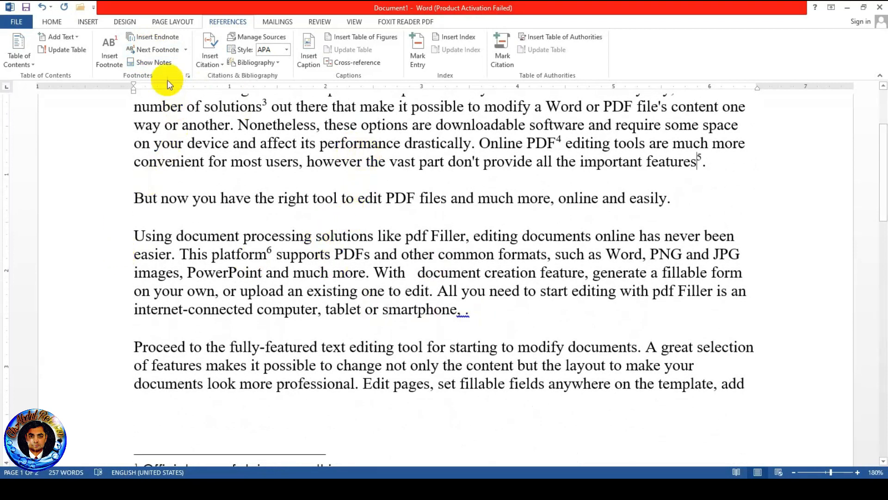
click(152, 53)
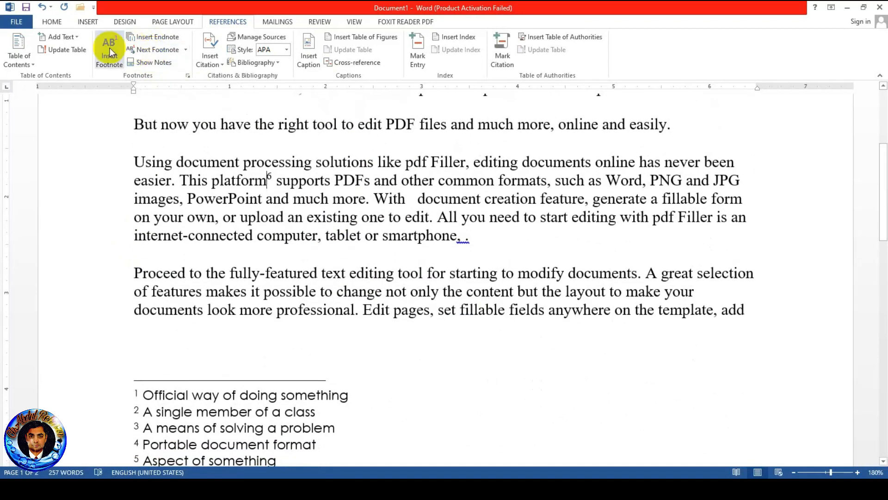
- Show the footnote text that belongs to the word "platform" and look over the notes on the first page
click(249, 180)
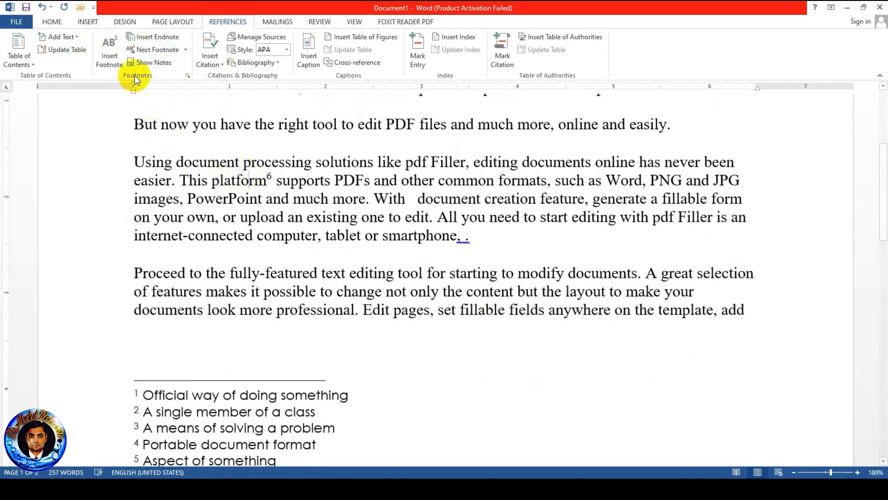
click(155, 64)
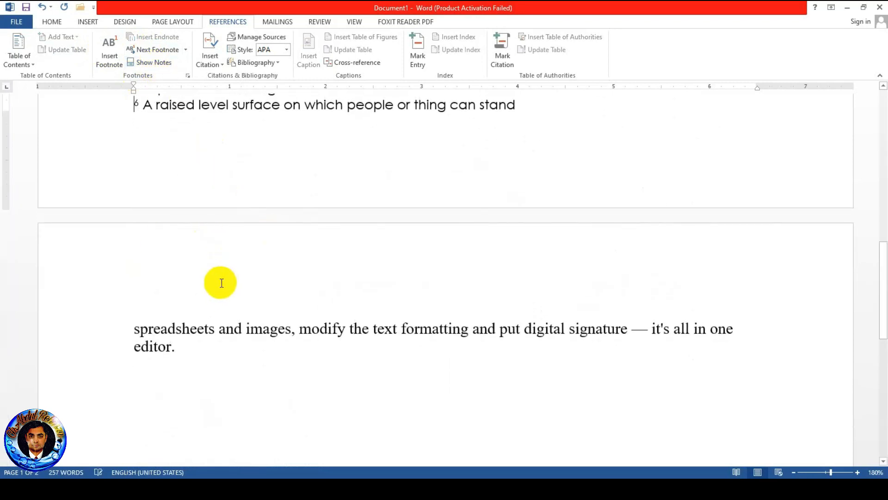
scroll(225, 285, up, 10)
scroll(226, 285, down, 5)
- Generate random sample paragraphs with =rand() below the last line of text on the second page
scroll(226, 285, down, 7)
click(203, 236)
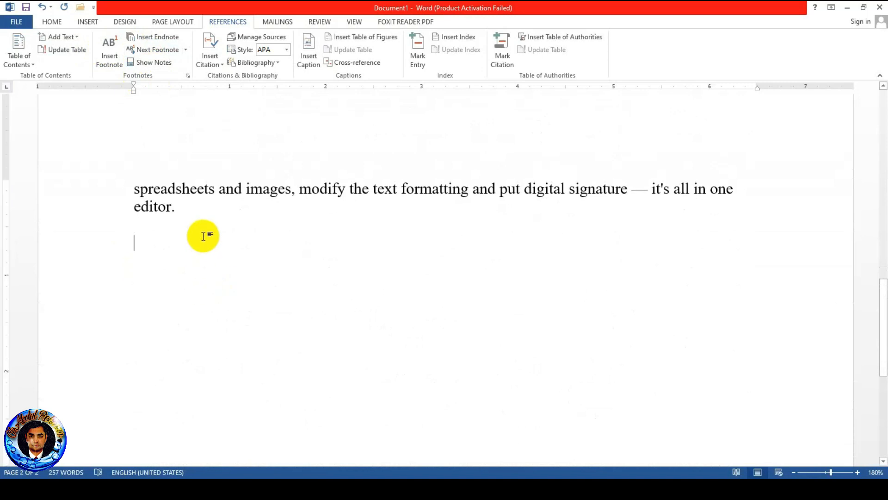
text(=rand()
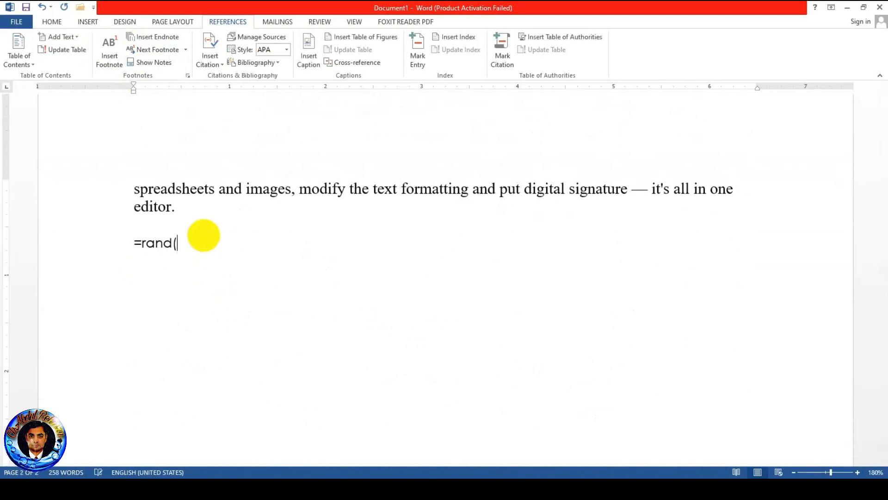
text())
key(Return)
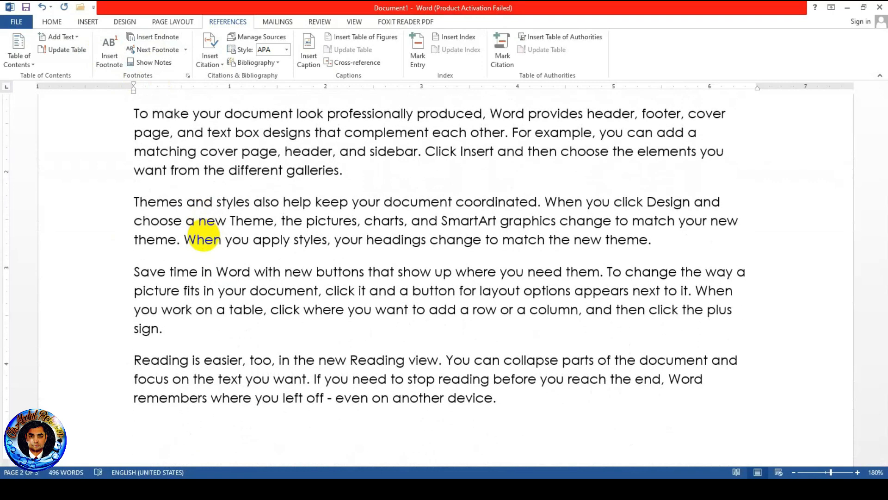
- Select all the generated sample paragraphs and paste repeated copies of them to lengthen the document
scroll(403, 413, up, 2)
scroll(461, 396, down, 3)
drag(462, 395, 121, 248)
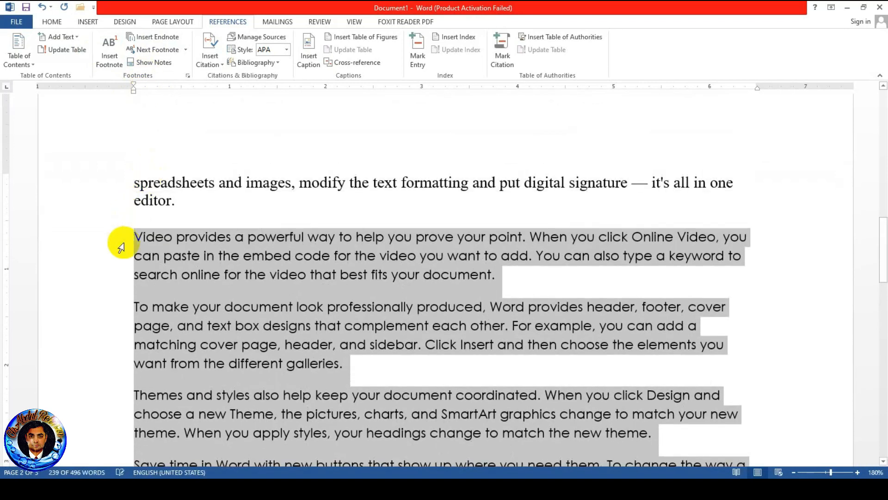
scroll(274, 297, down, 4)
key(Delete)
key(ctrl+v)
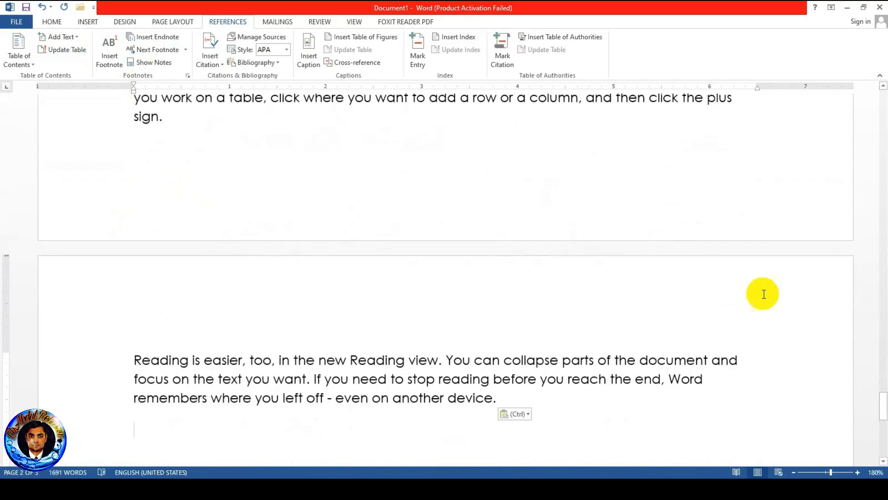
- Return to the first line of the document and view the footnotes at the foot of the first page
drag(882, 393, 886, 89)
click(286, 217)
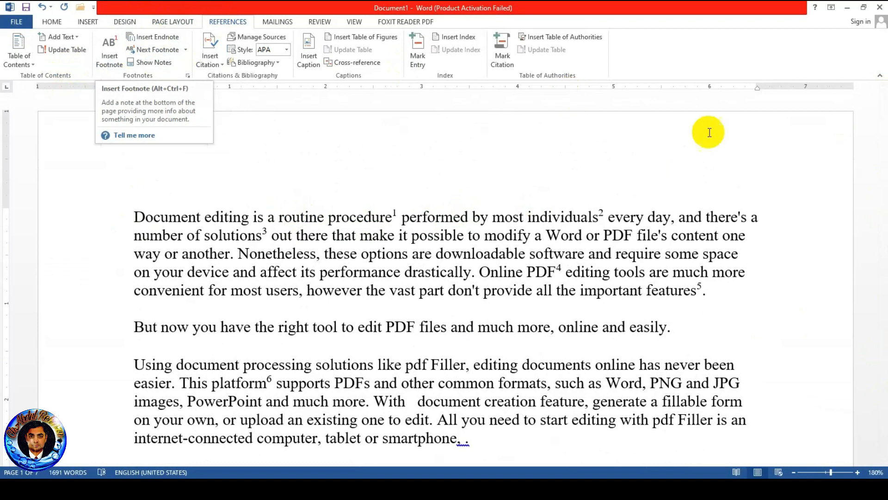
drag(884, 109, 874, 135)
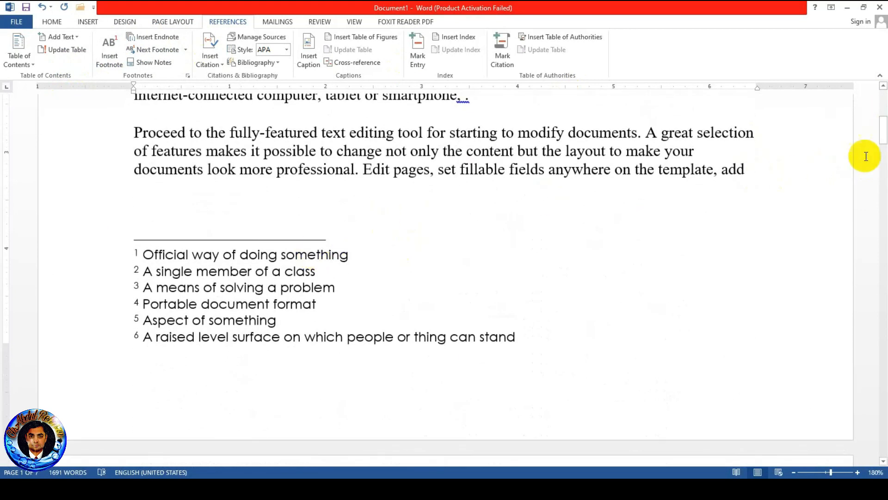
- Insert an endnote on the word "PDF" in the sentence "But now you have the right tool to edit PDF files"
drag(882, 134, 881, 192)
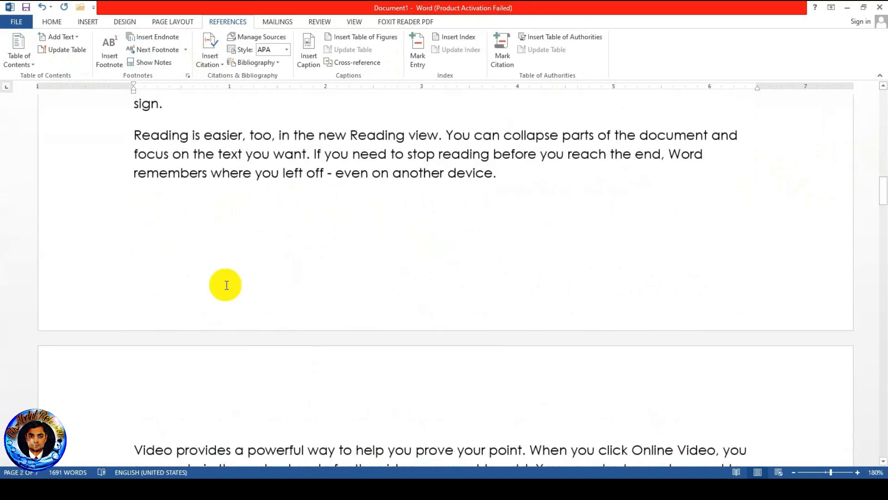
drag(882, 182, 879, 95)
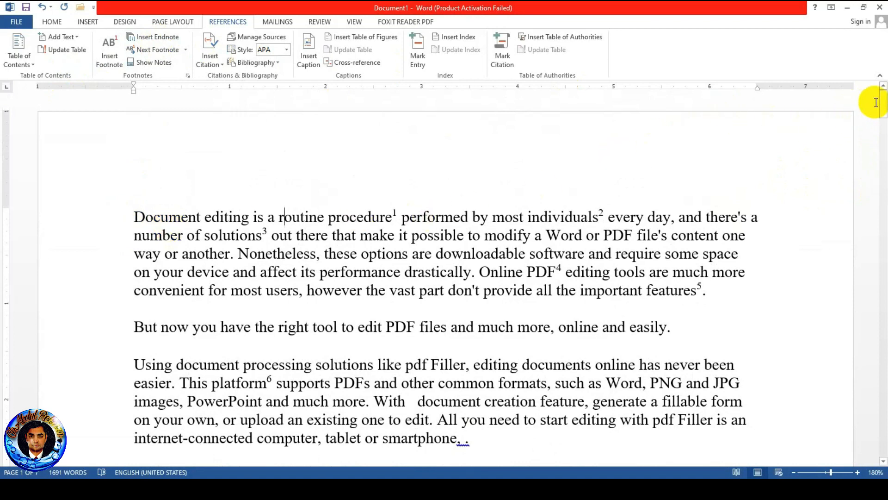
drag(882, 104, 878, 422)
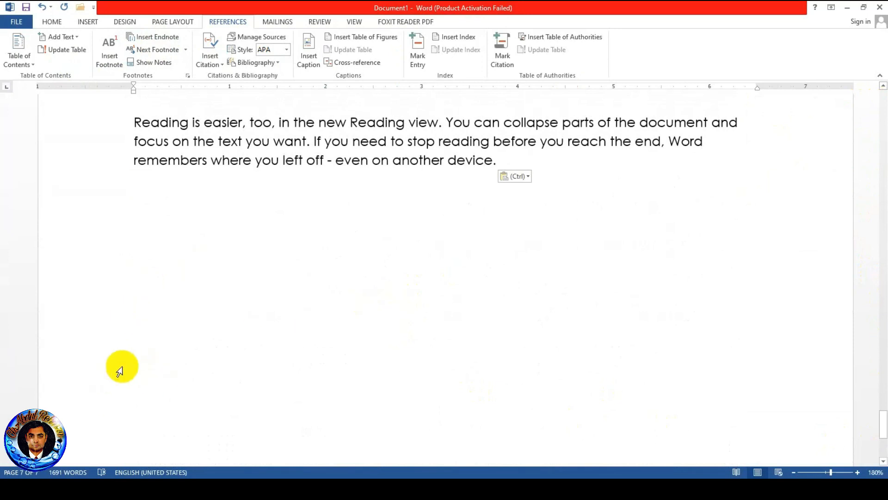
drag(880, 423, 856, 139)
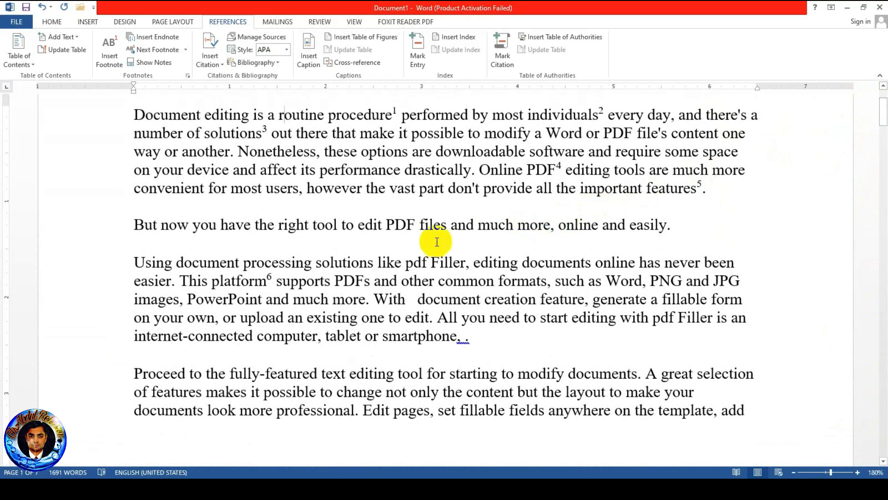
drag(386, 224, 415, 224)
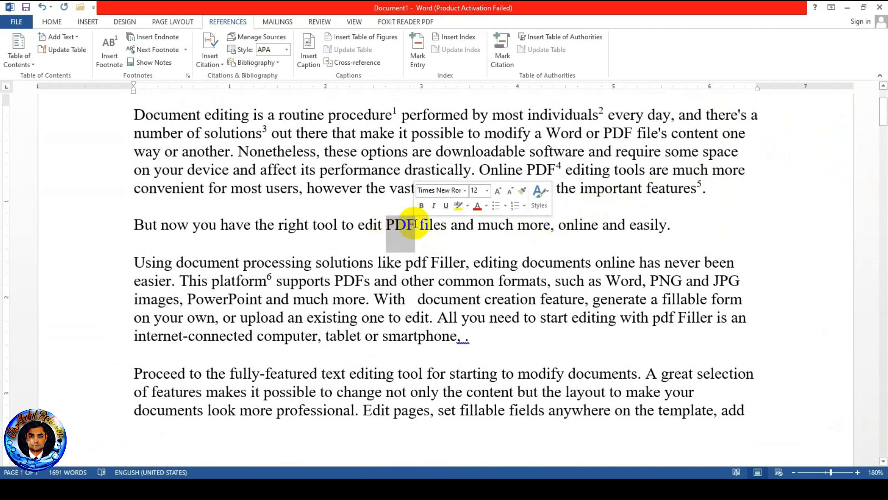
click(160, 40)
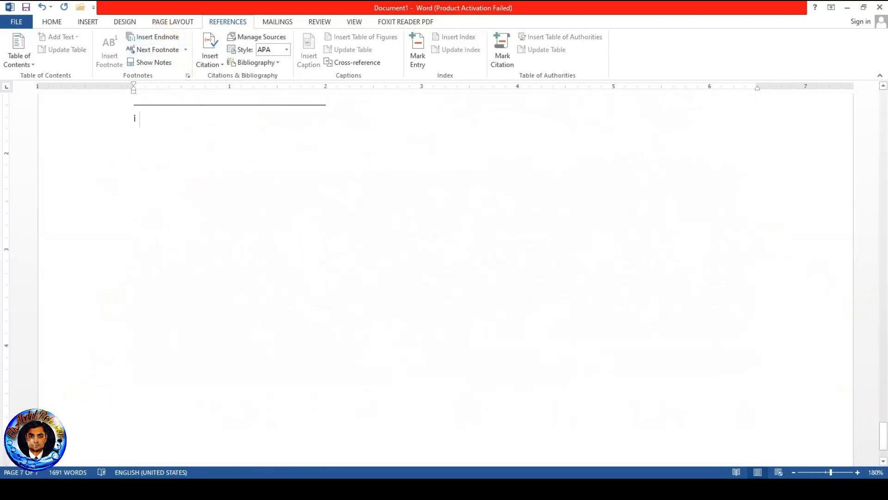
scroll(160, 138, up, 1)
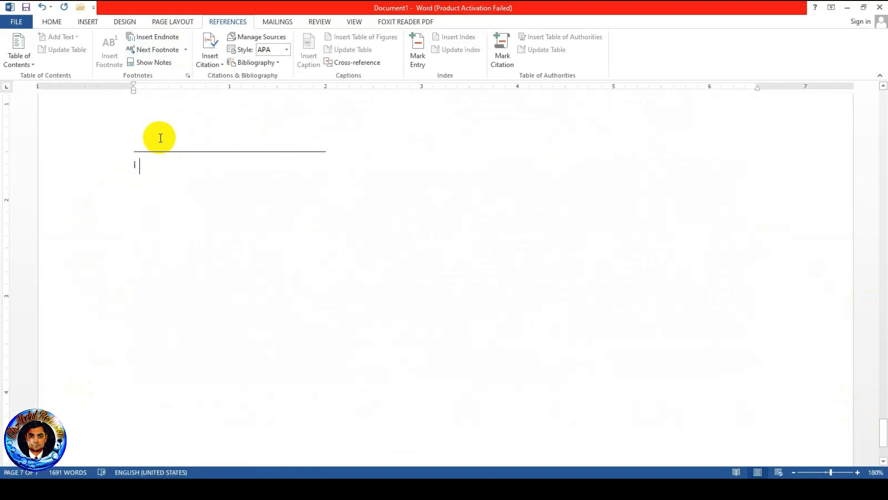
scroll(160, 139, up, 1)
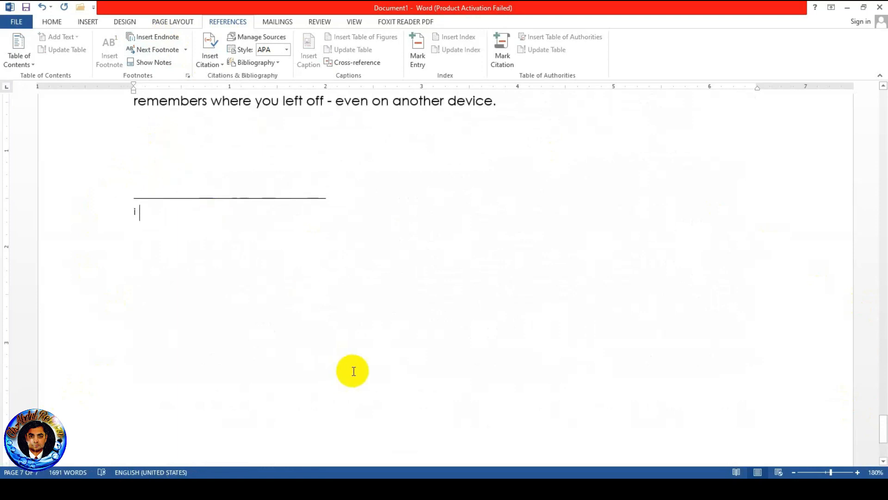
- Enter "Portable document format" as the text of the new endnote at the end of the document
key(ctrl+g)
key(Escape)
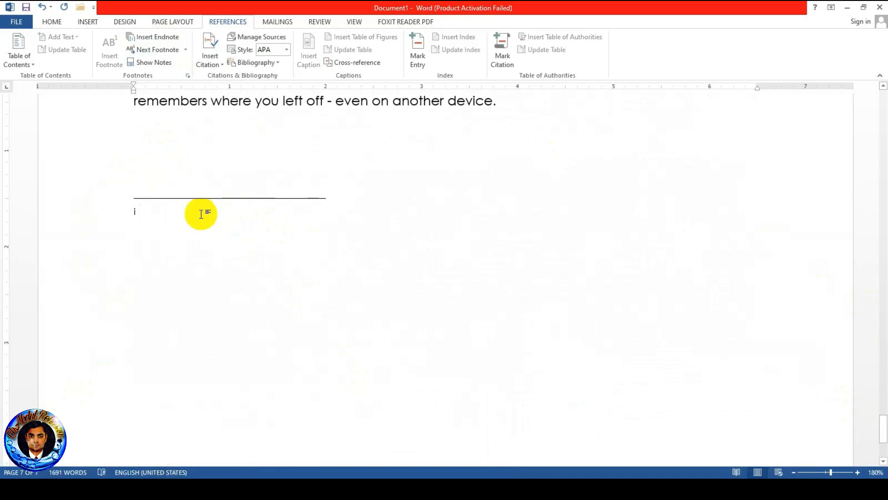
text(Portab)
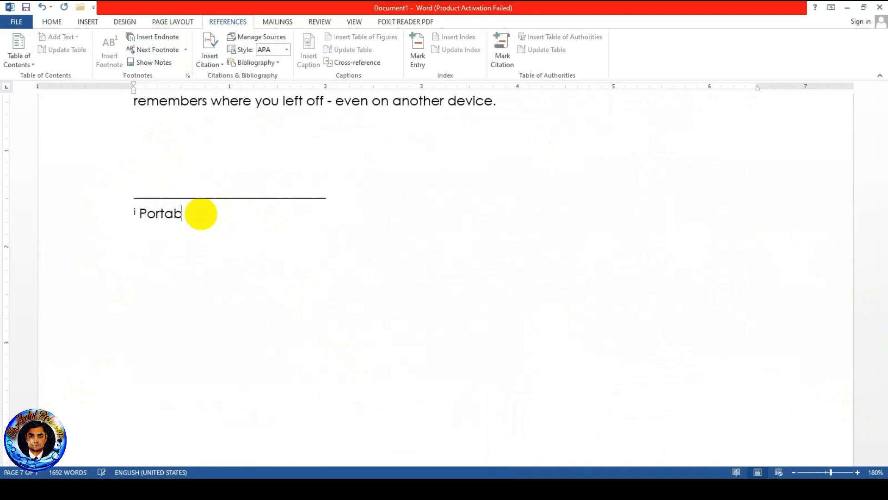
text(le document format)
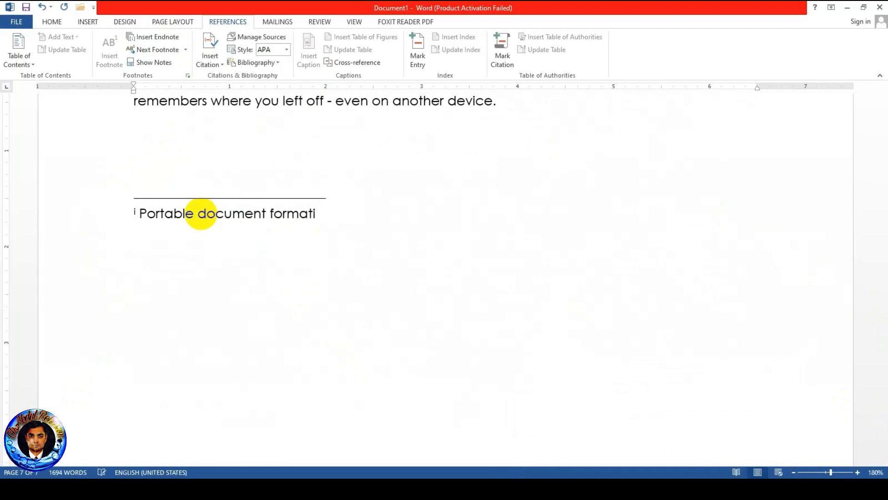
click(329, 143)
- Return to the first page and use Show Notes to view the footnote area
drag(884, 435, 872, 99)
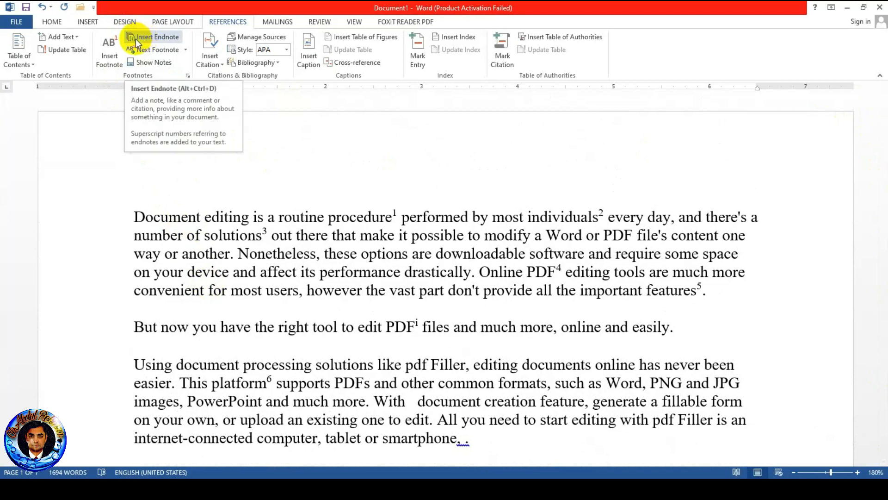
click(136, 63)
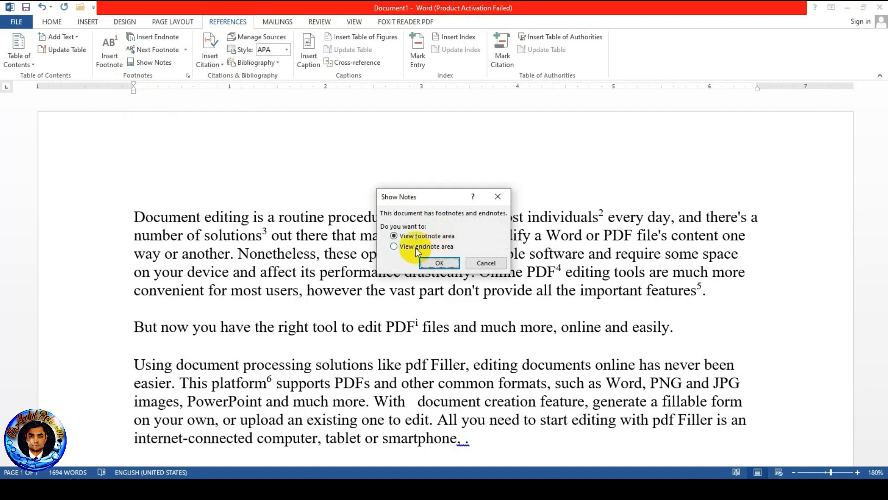
click(439, 262)
scroll(245, 165, up, 3)
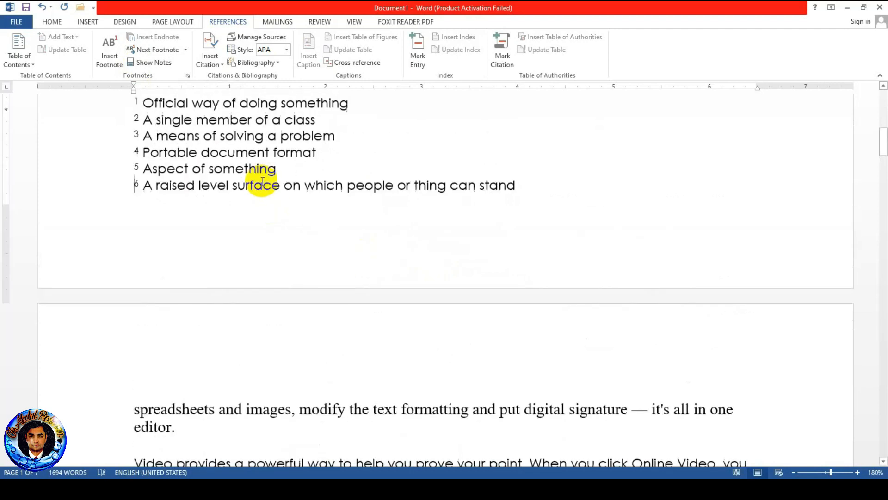